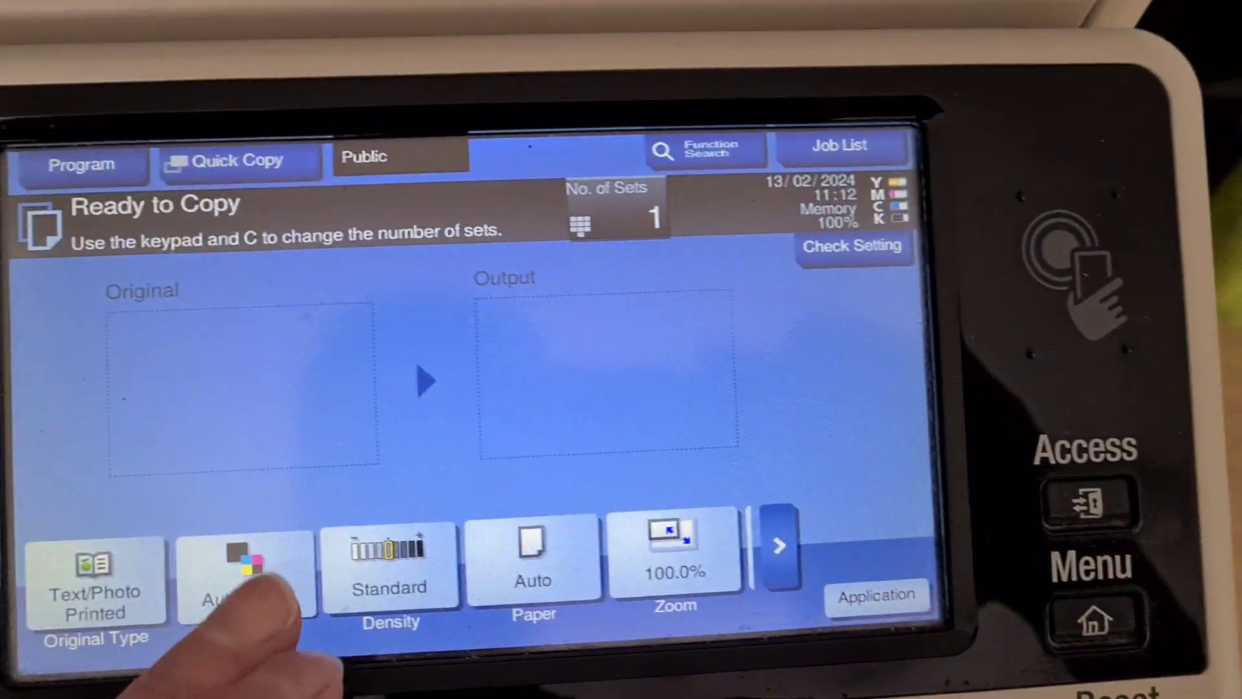
Switch copying to Full Color and use A4 paper from tray 1
click(322, 587)
click(322, 296)
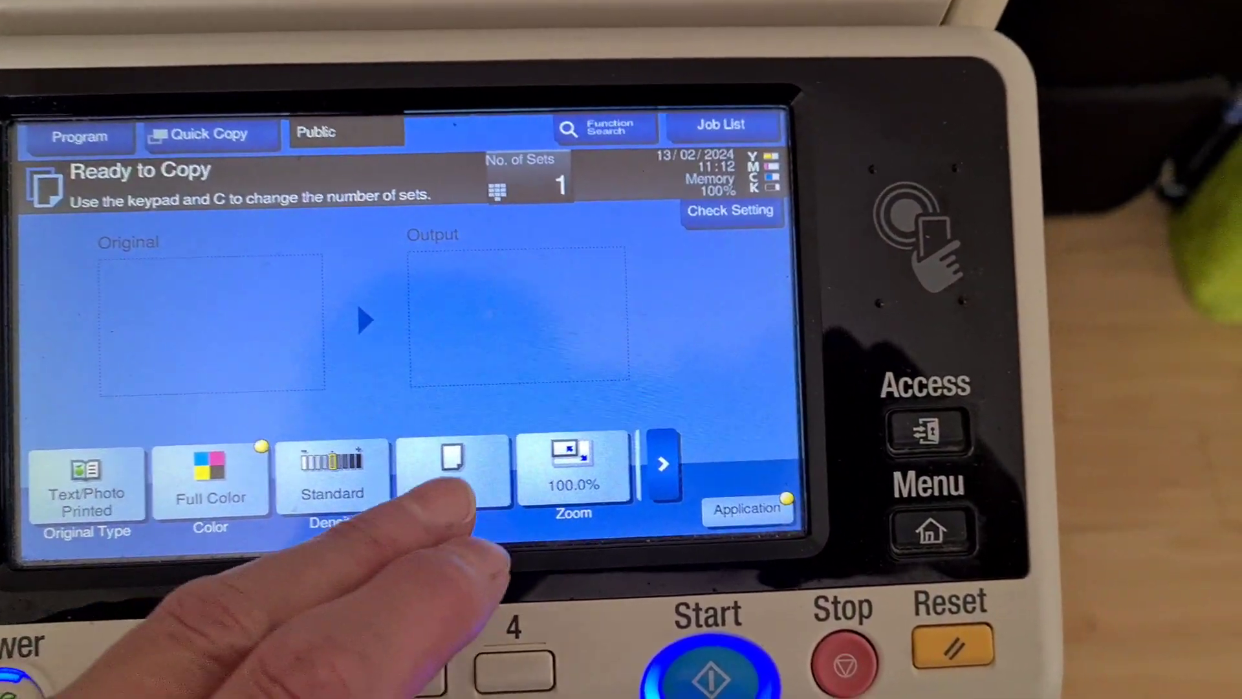
click(448, 485)
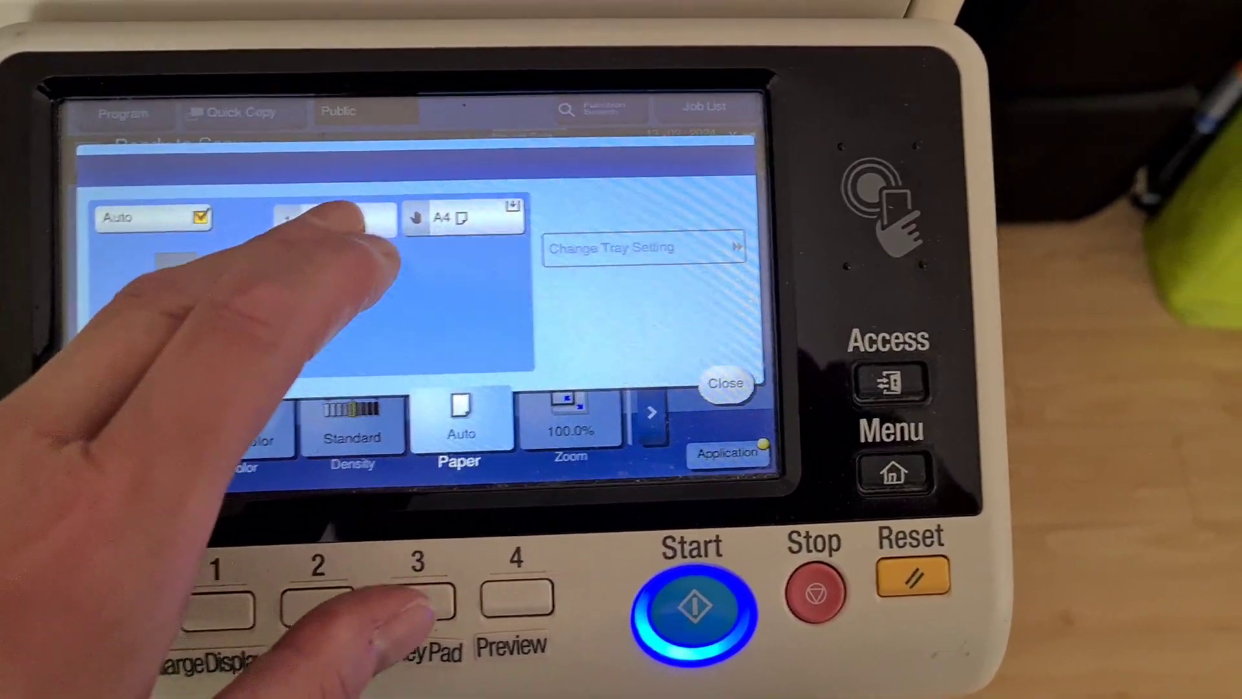
click(365, 220)
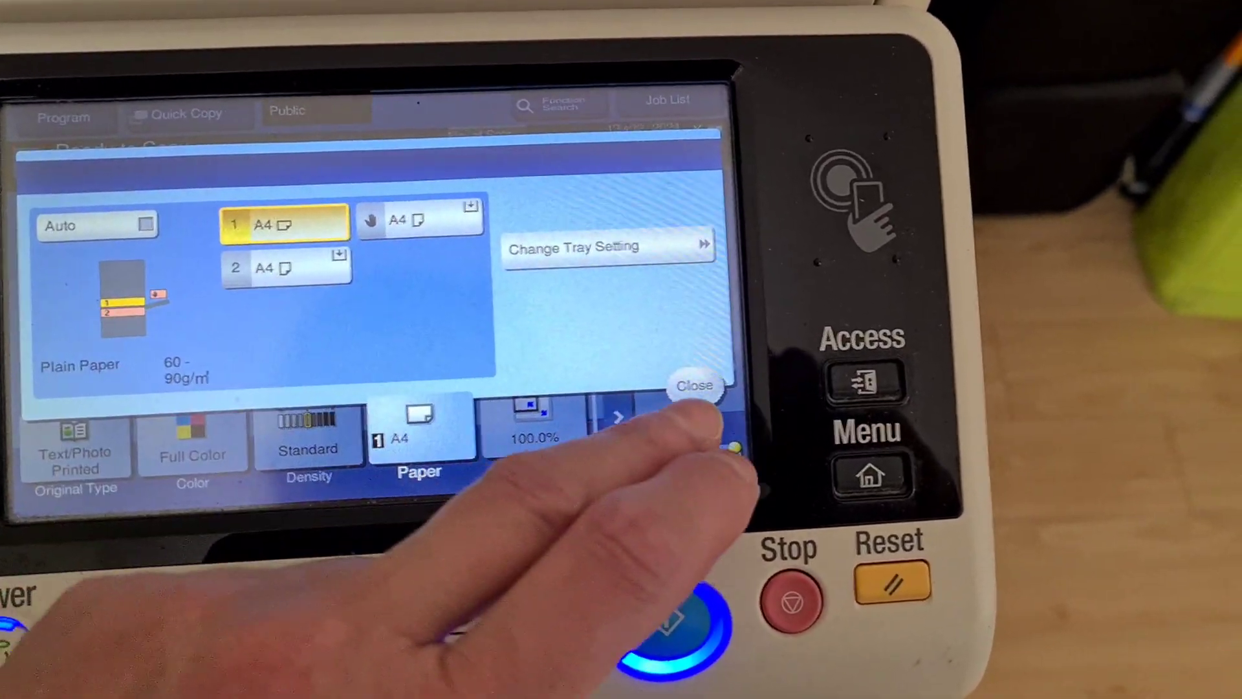
click(749, 382)
Set manual zoom to X 300% and Y 310% and confirm it
click(508, 447)
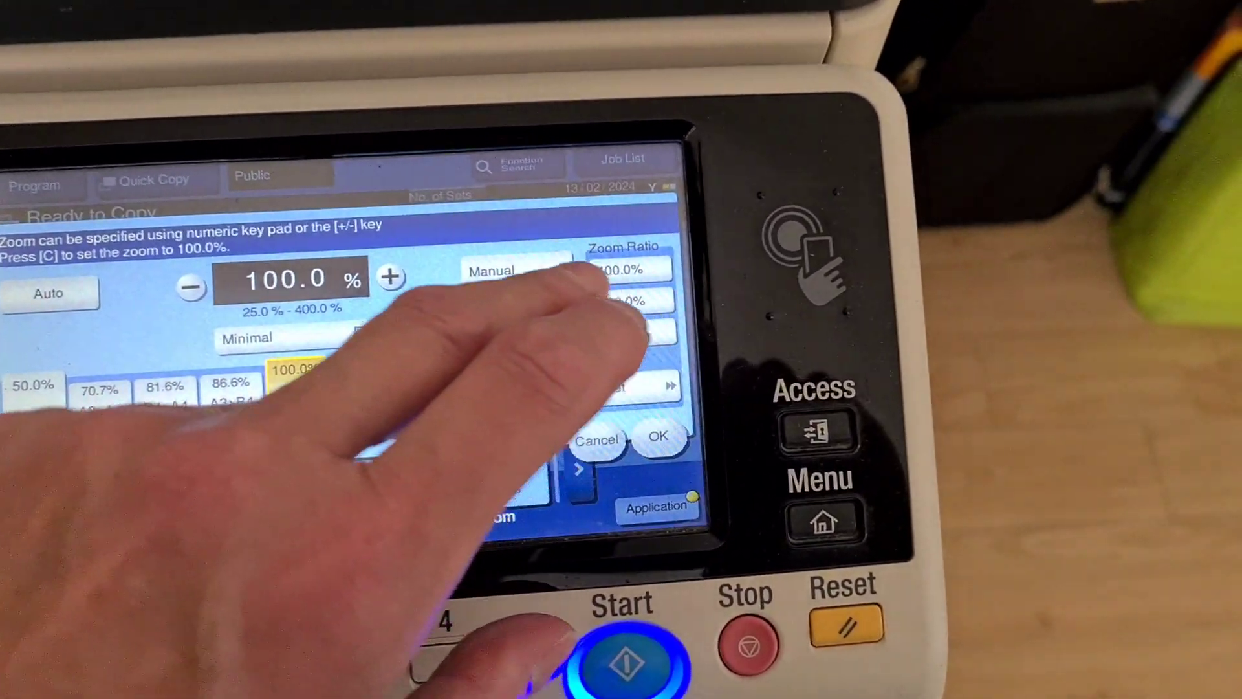
click(557, 273)
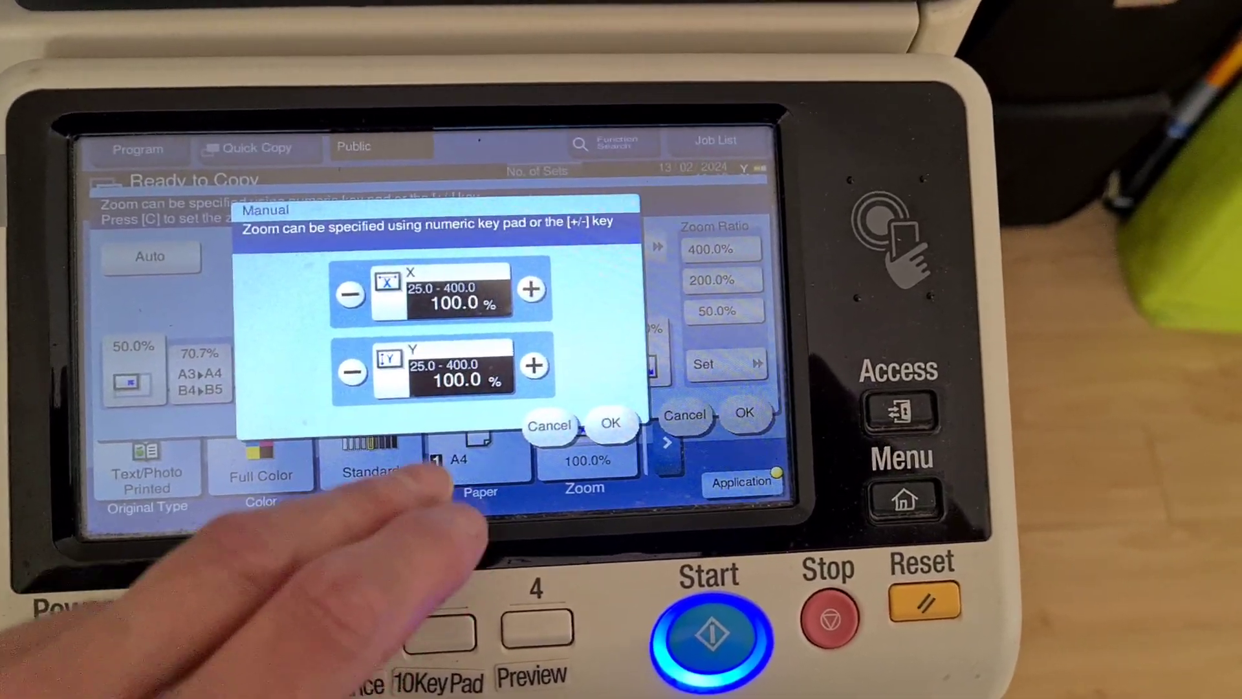
click(442, 291)
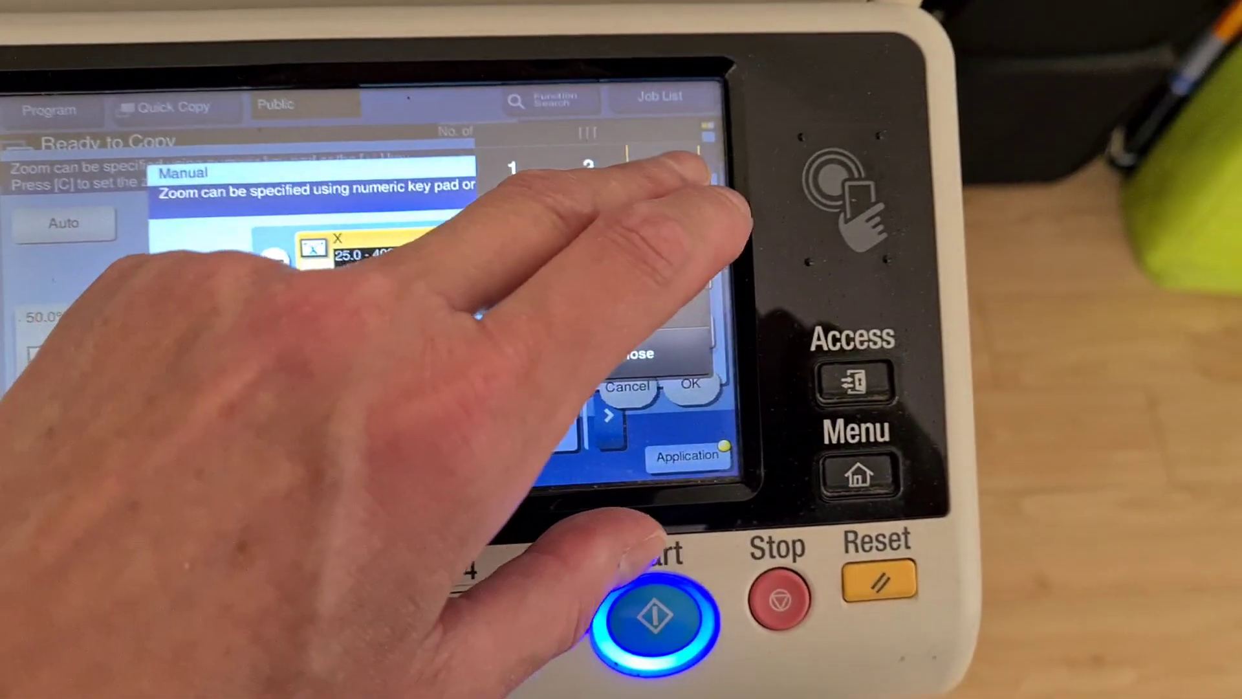
click(669, 170)
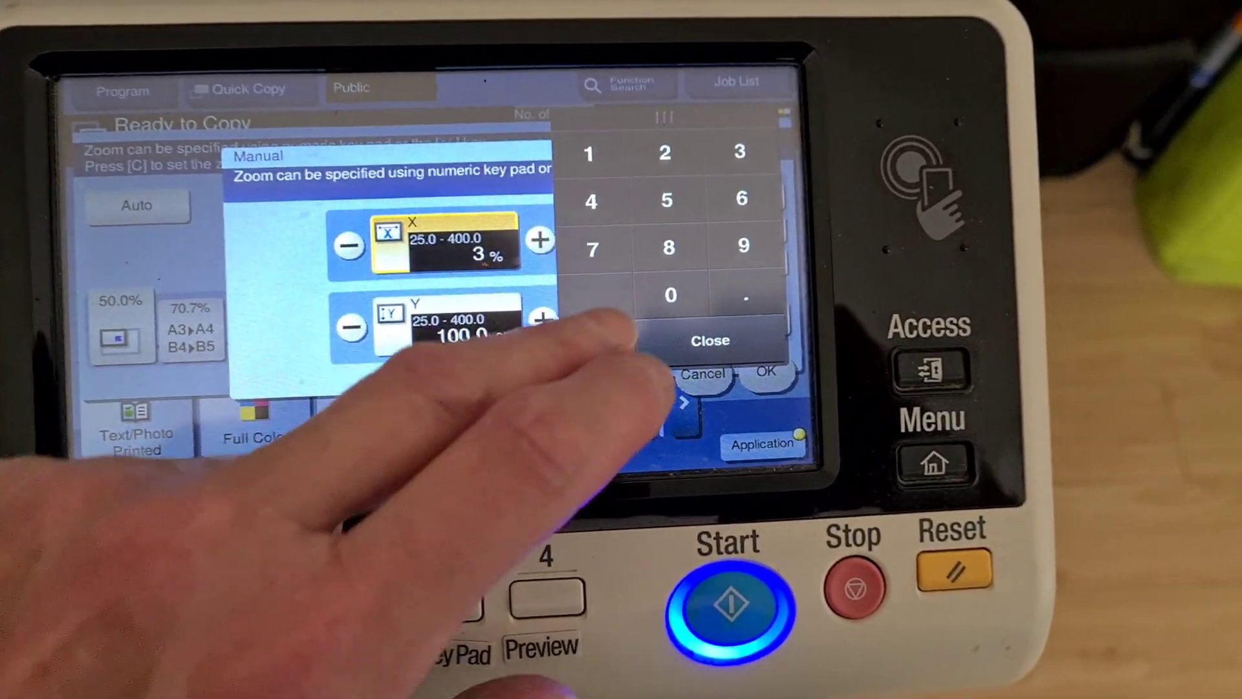
click(631, 291)
click(409, 325)
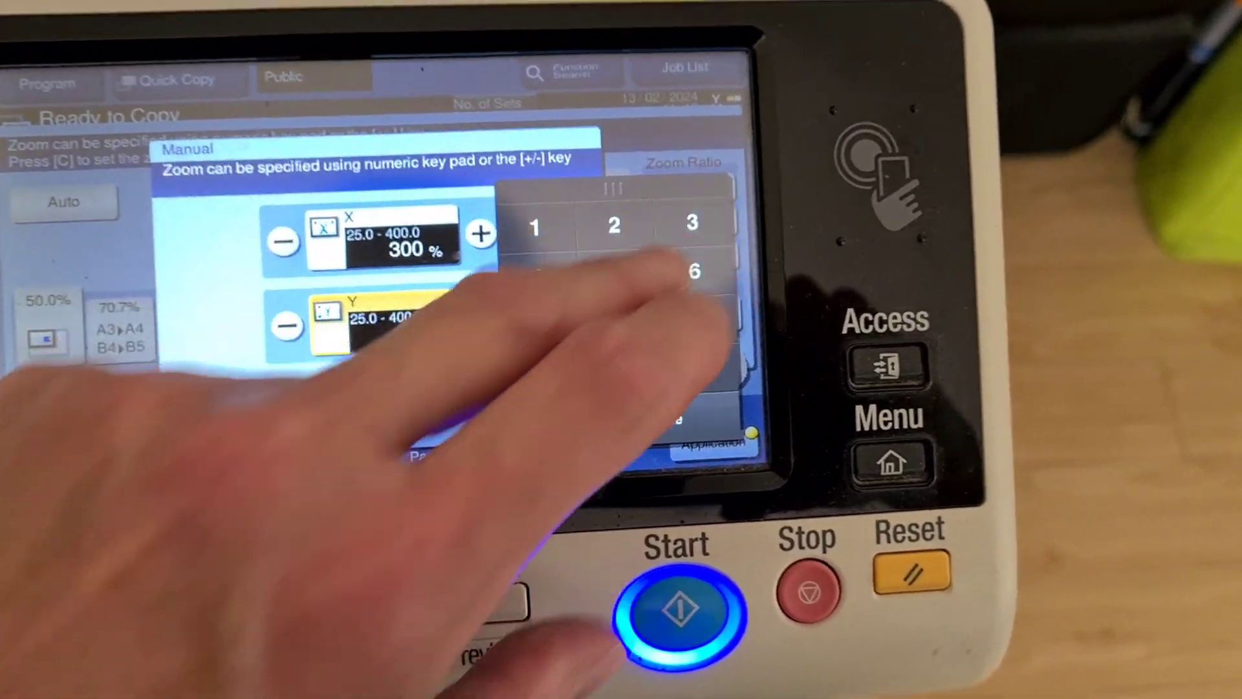
text(300)
click(692, 224)
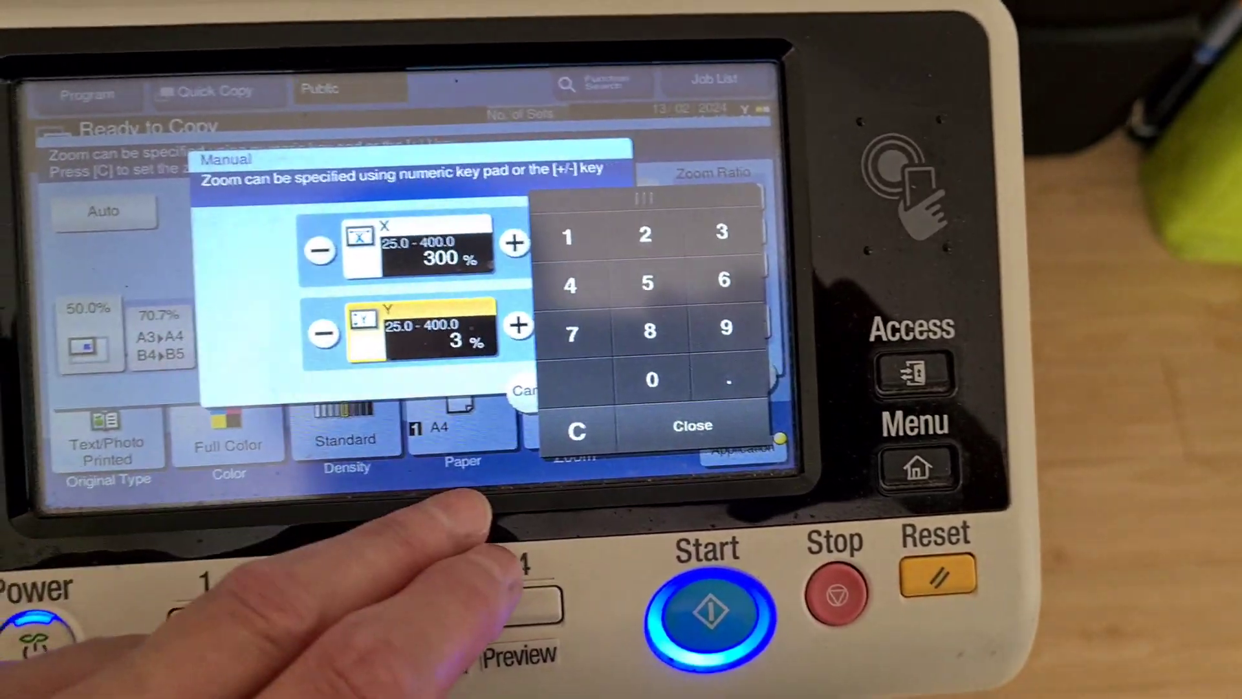
click(535, 227)
click(631, 391)
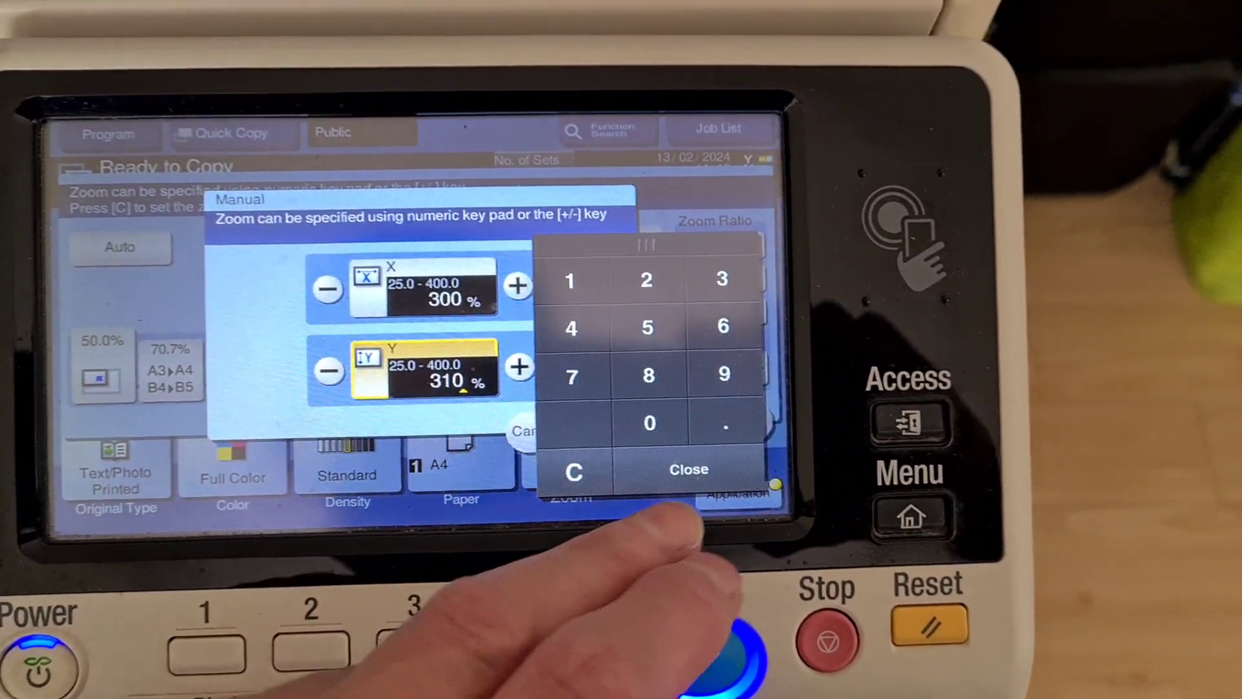
click(724, 469)
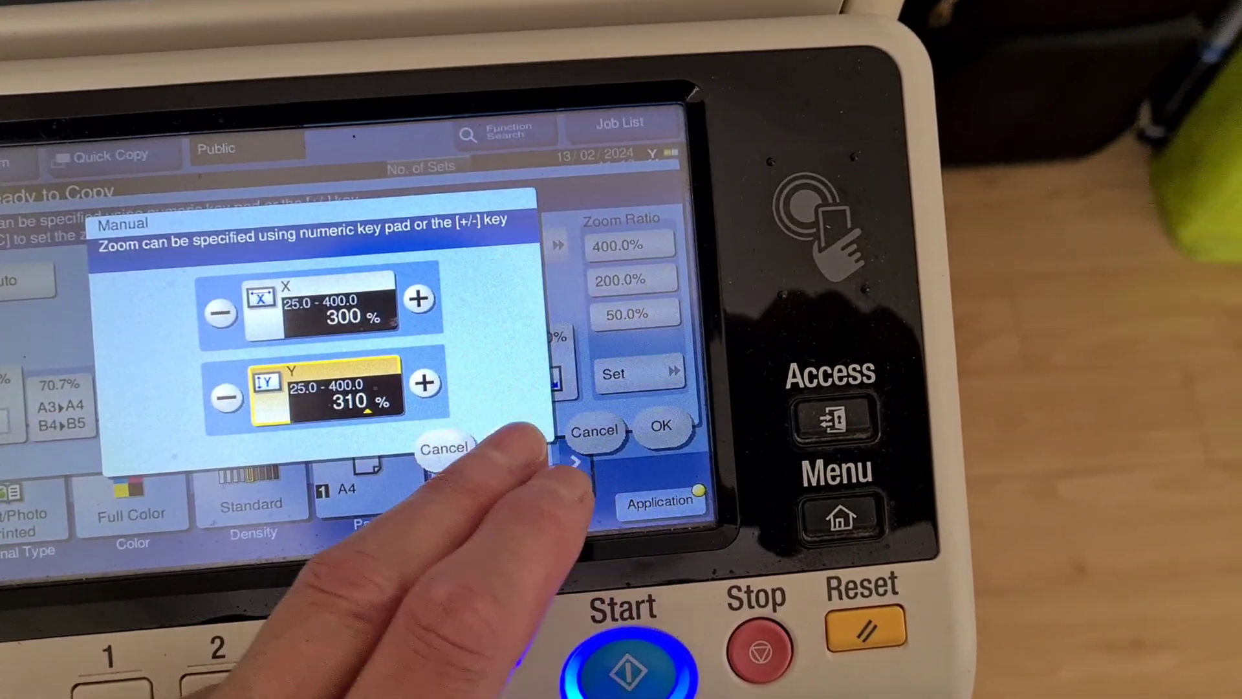
click(621, 431)
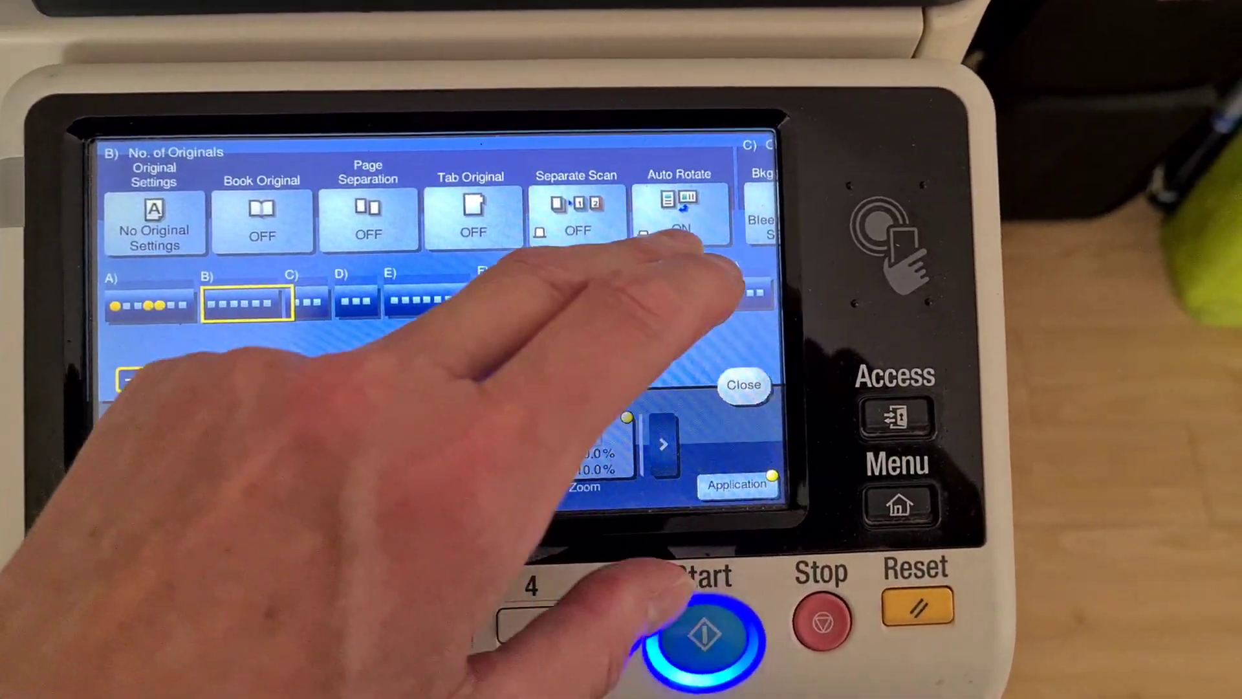
drag(679, 237, 87, 301)
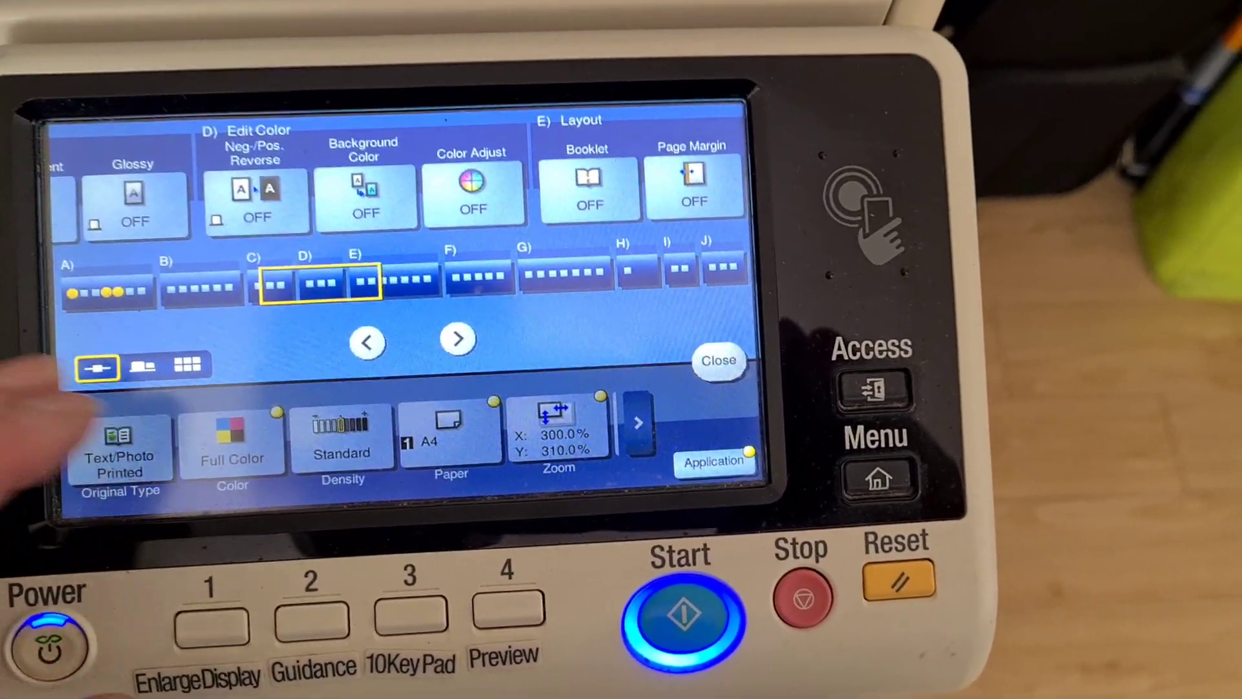
In Color Adjust, set Sharpness to +2 and Saturation to its maximum +3
click(466, 189)
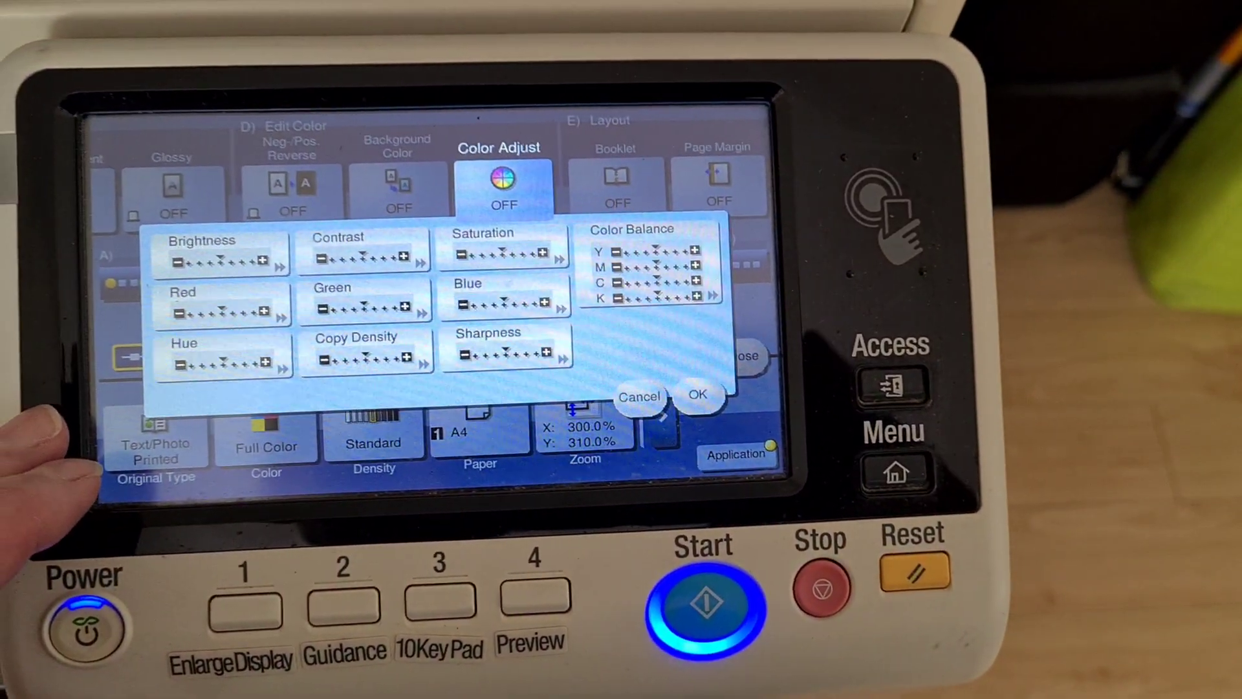
click(510, 350)
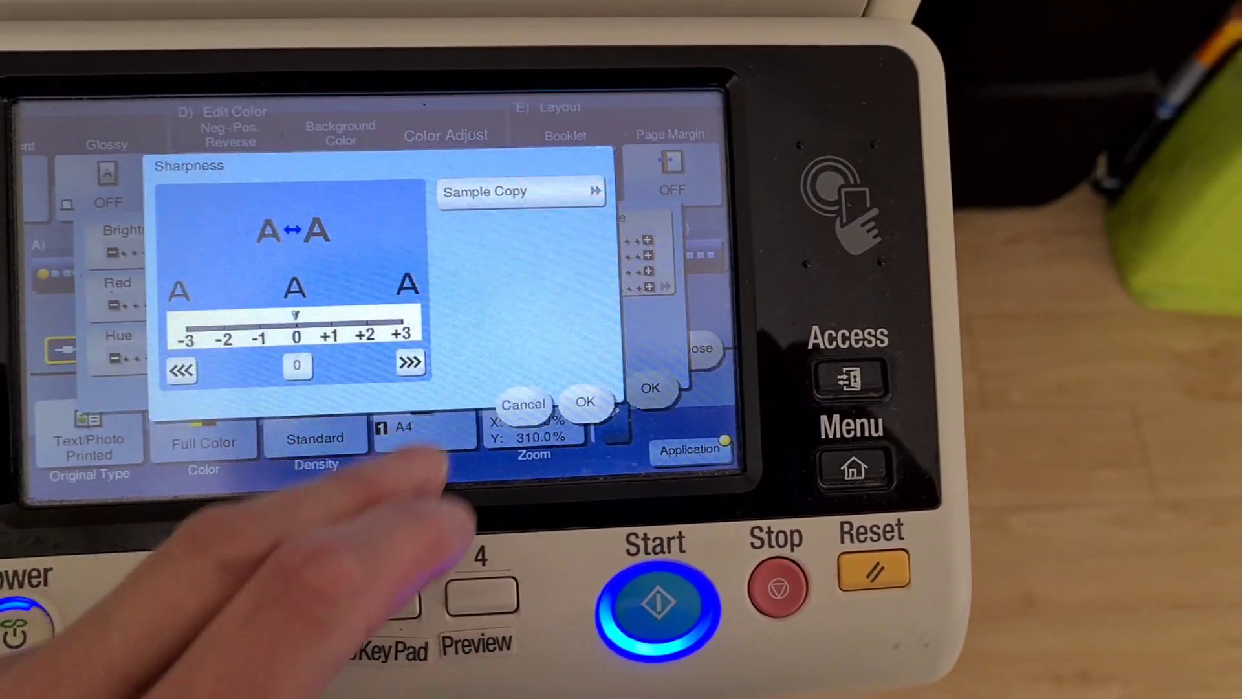
click(467, 345)
click(467, 346)
click(633, 385)
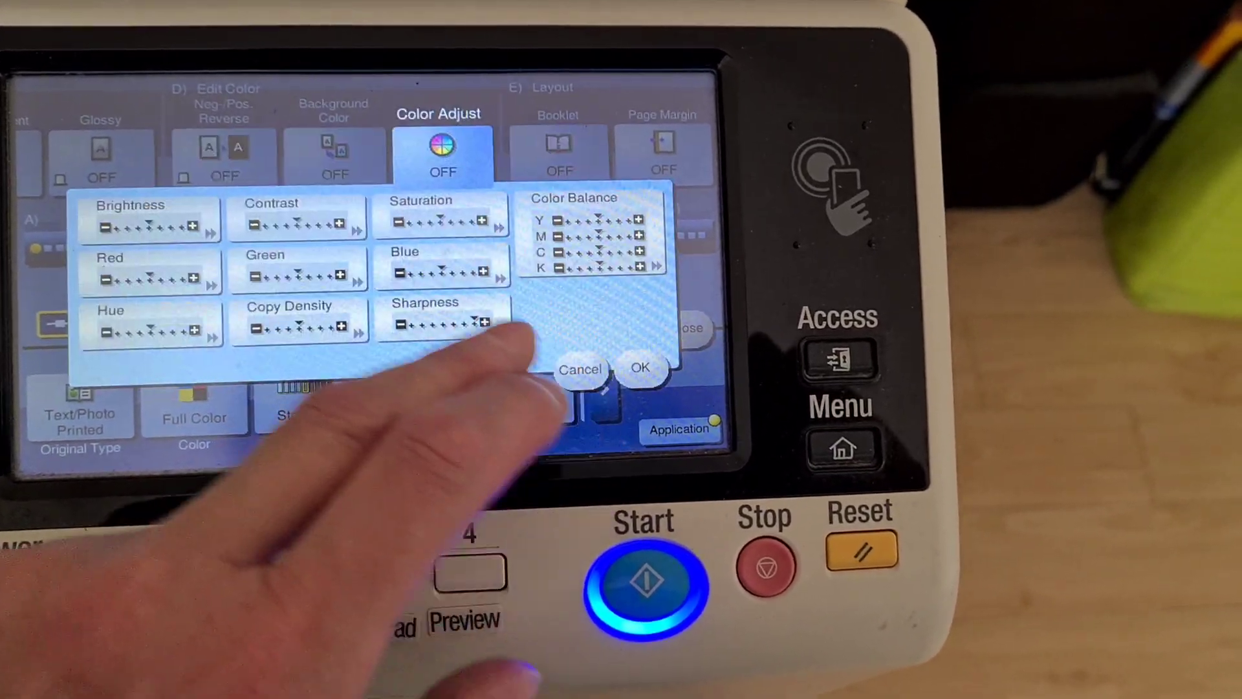
click(457, 350)
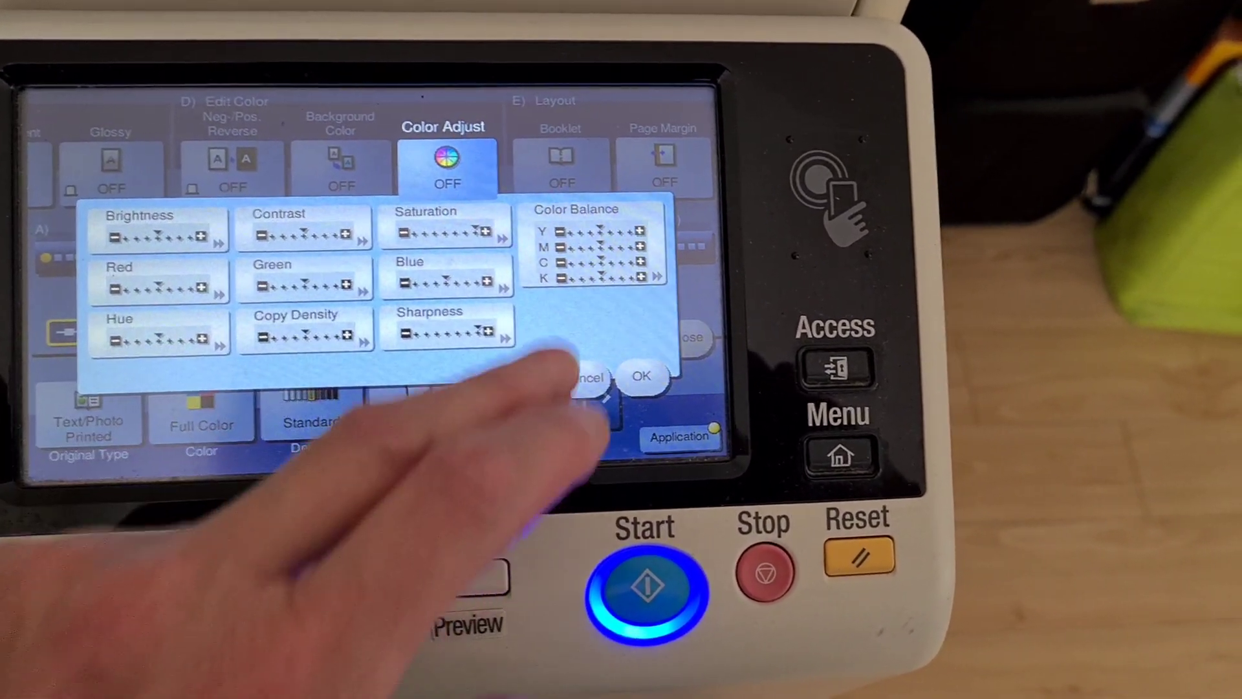
Push the yellow, magenta, cyan and black color balance each to +3
click(619, 255)
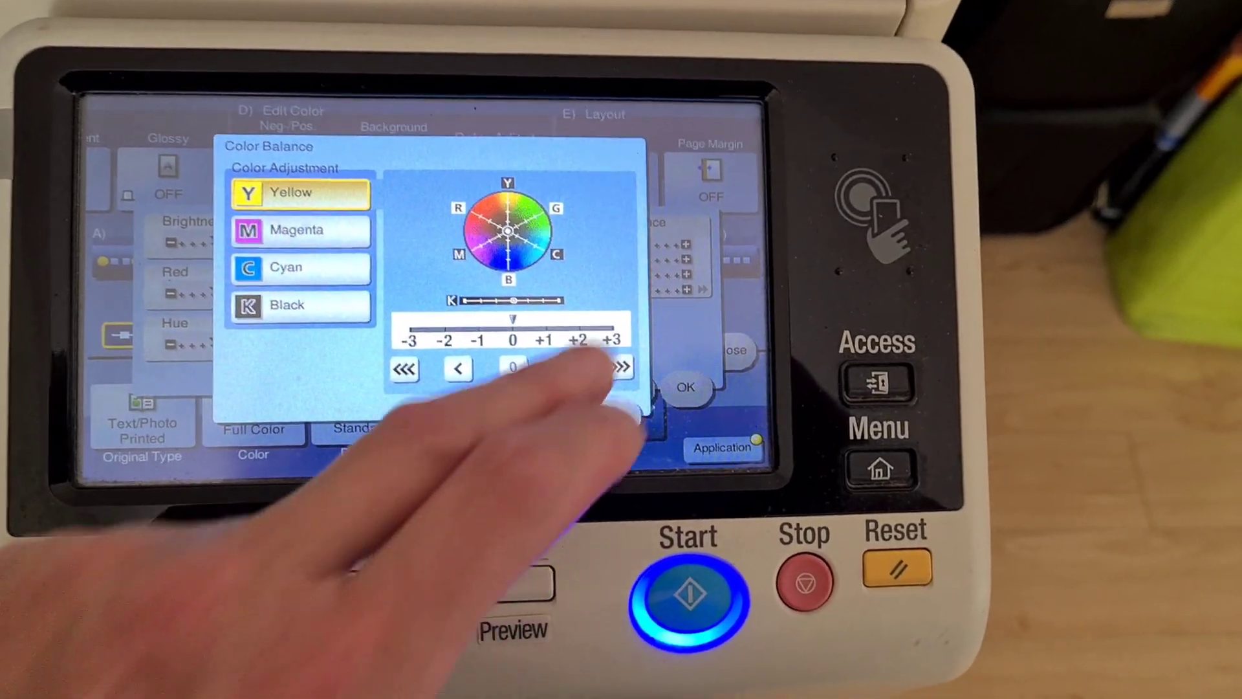
click(621, 367)
click(301, 231)
click(621, 367)
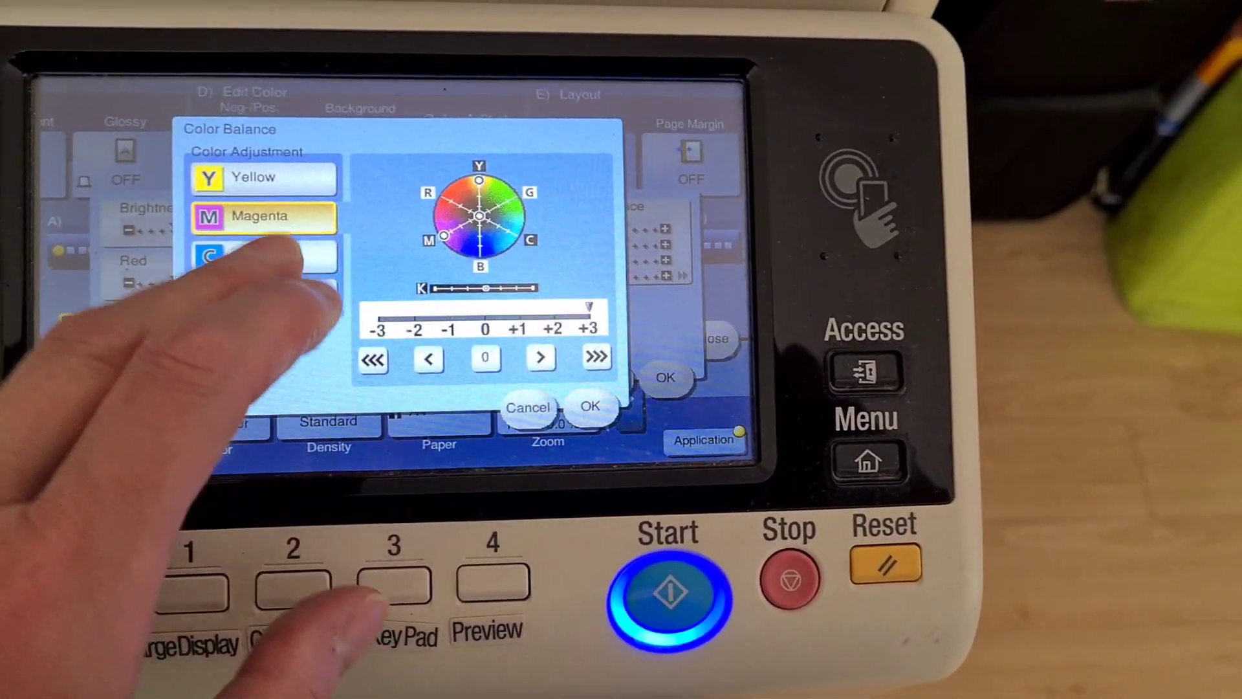
click(263, 255)
click(596, 357)
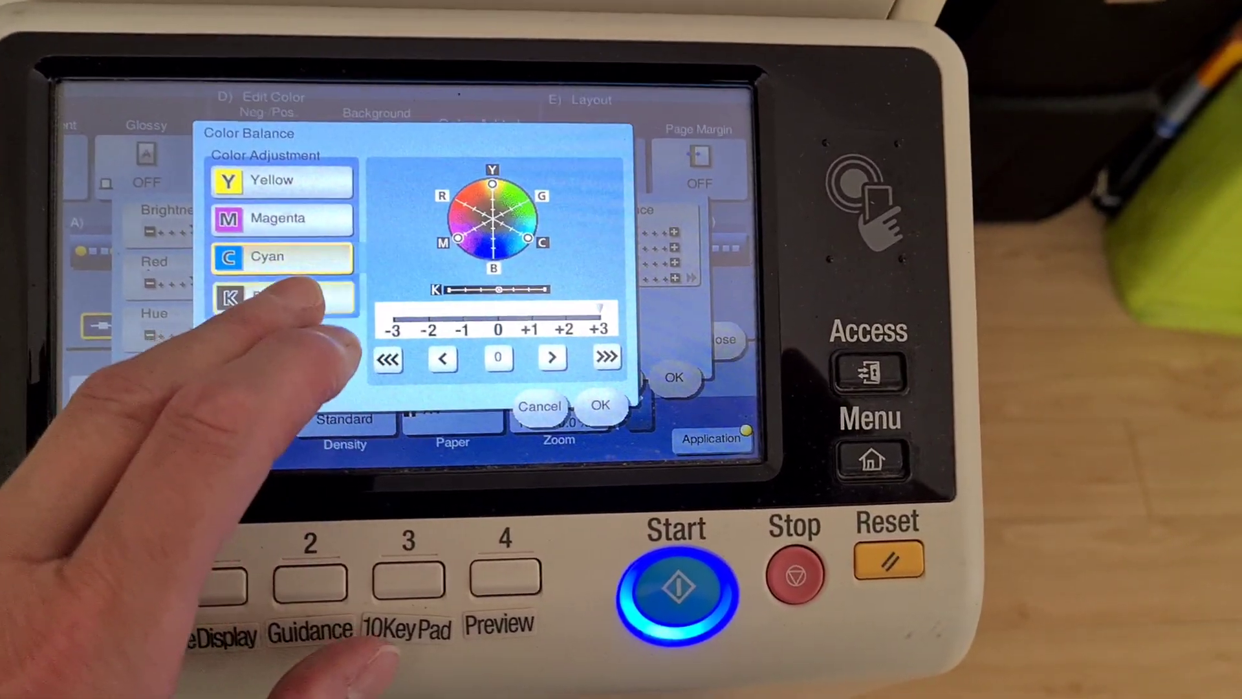
click(302, 298)
click(620, 359)
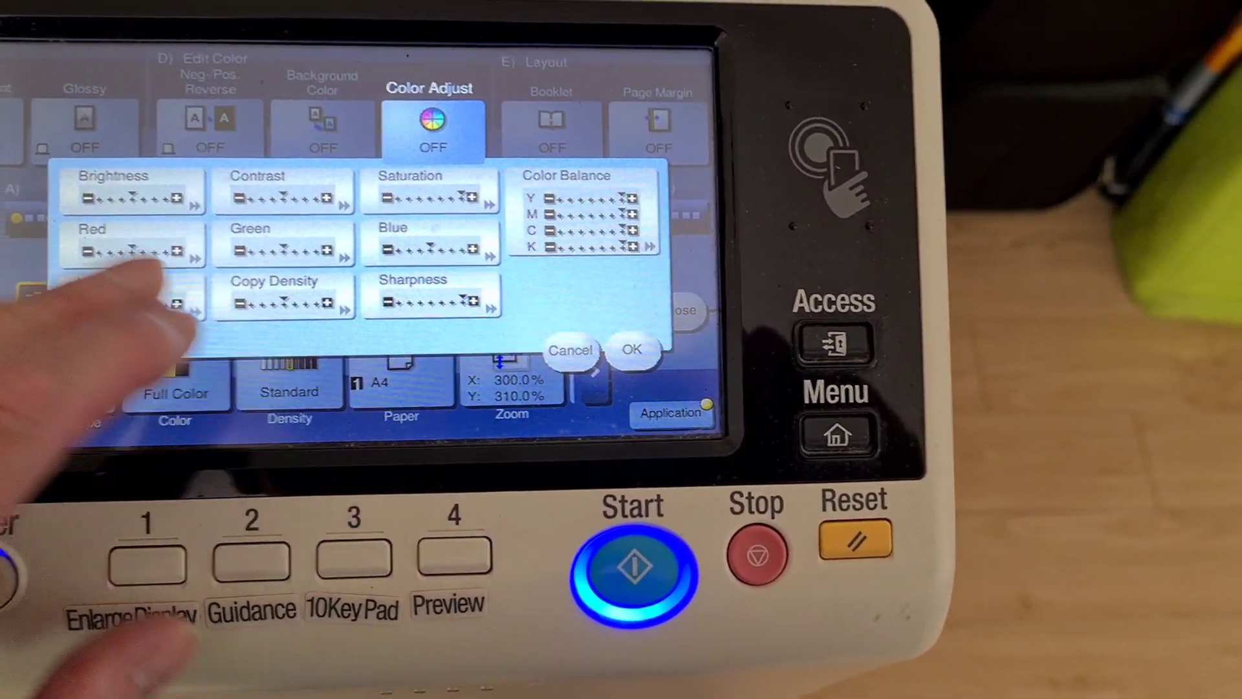
Confirm brightness unchanged, raise Red to +2 and lower Hue to -2
click(130, 190)
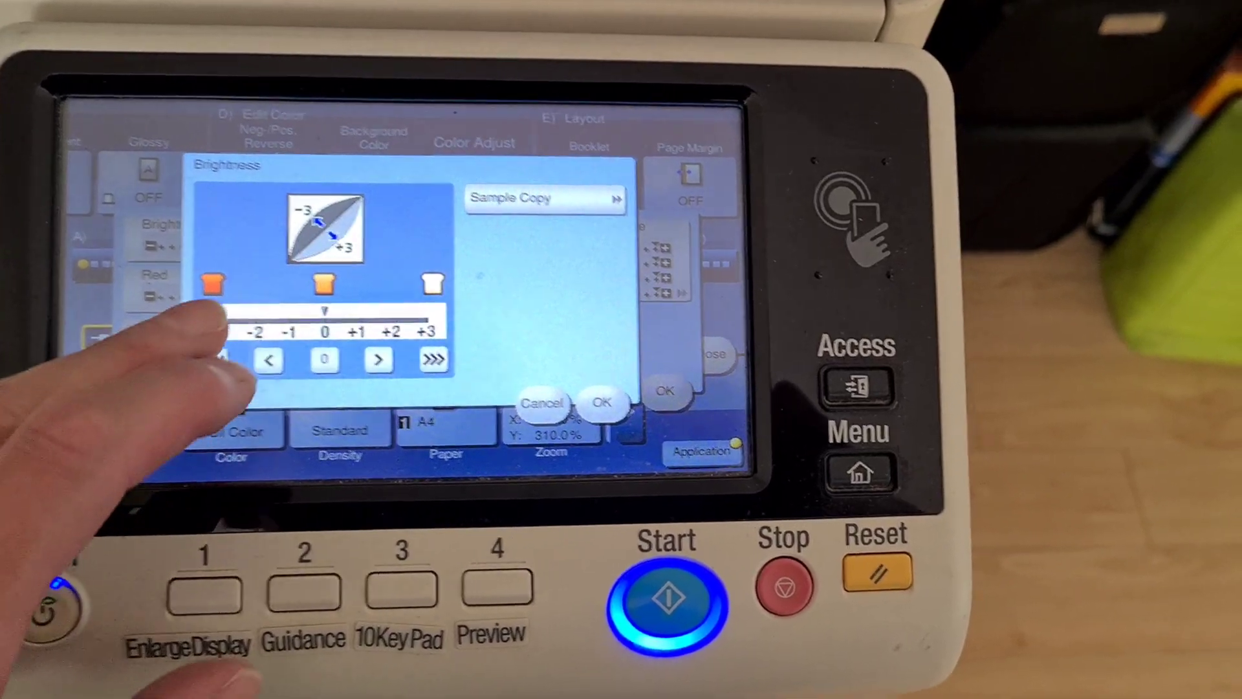
click(602, 402)
click(156, 282)
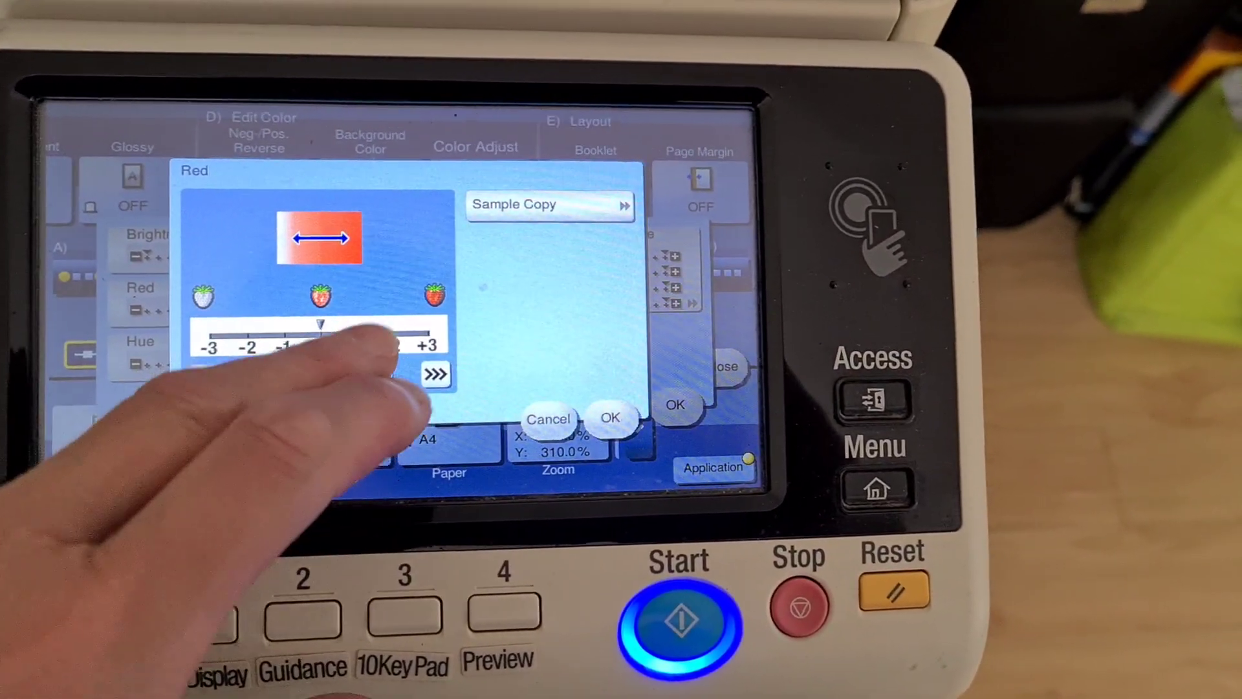
click(363, 377)
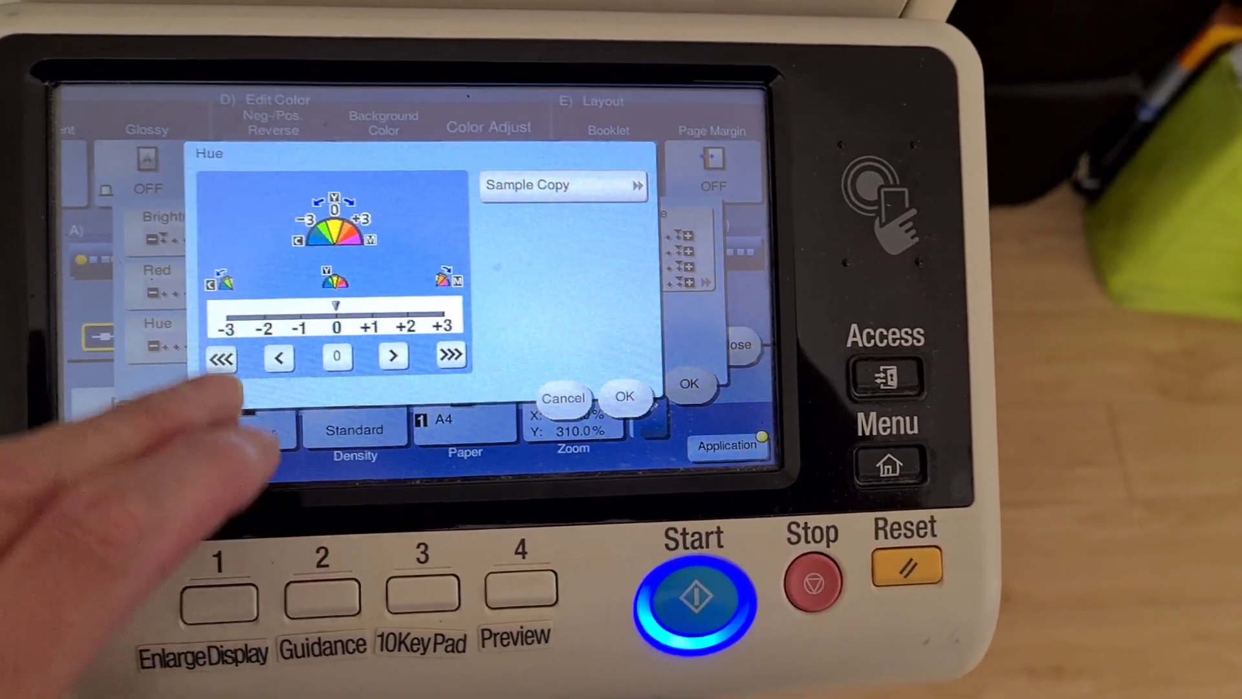
click(222, 360)
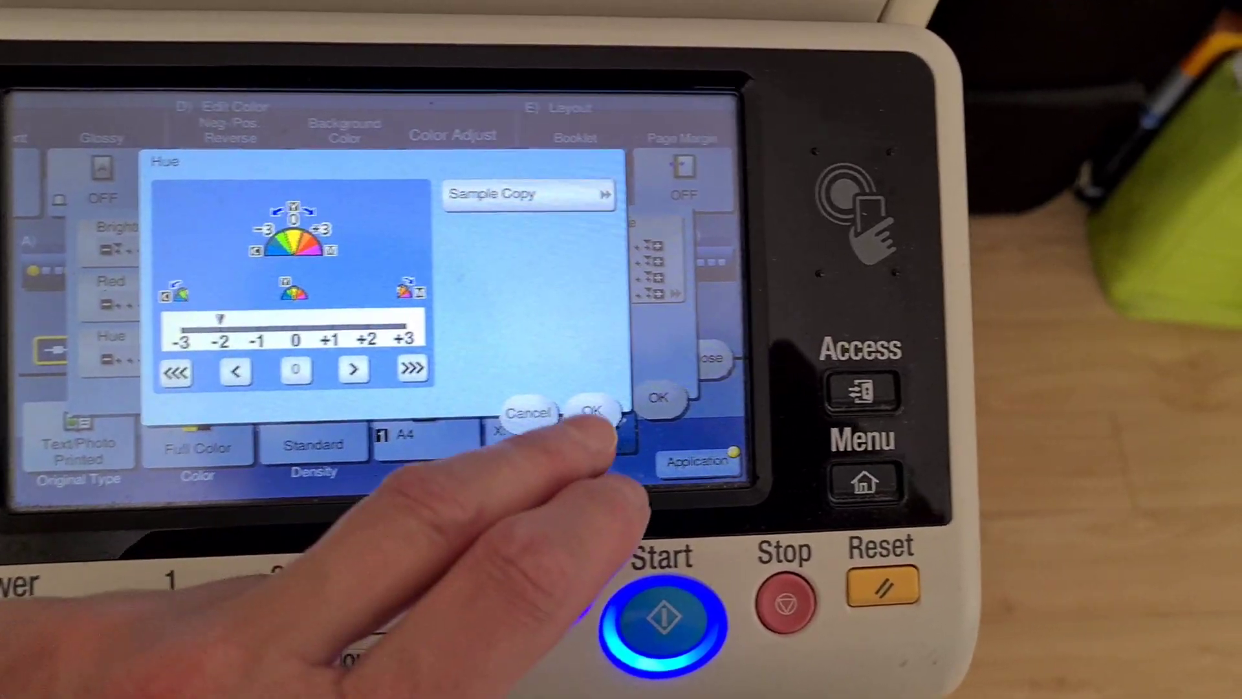
click(593, 413)
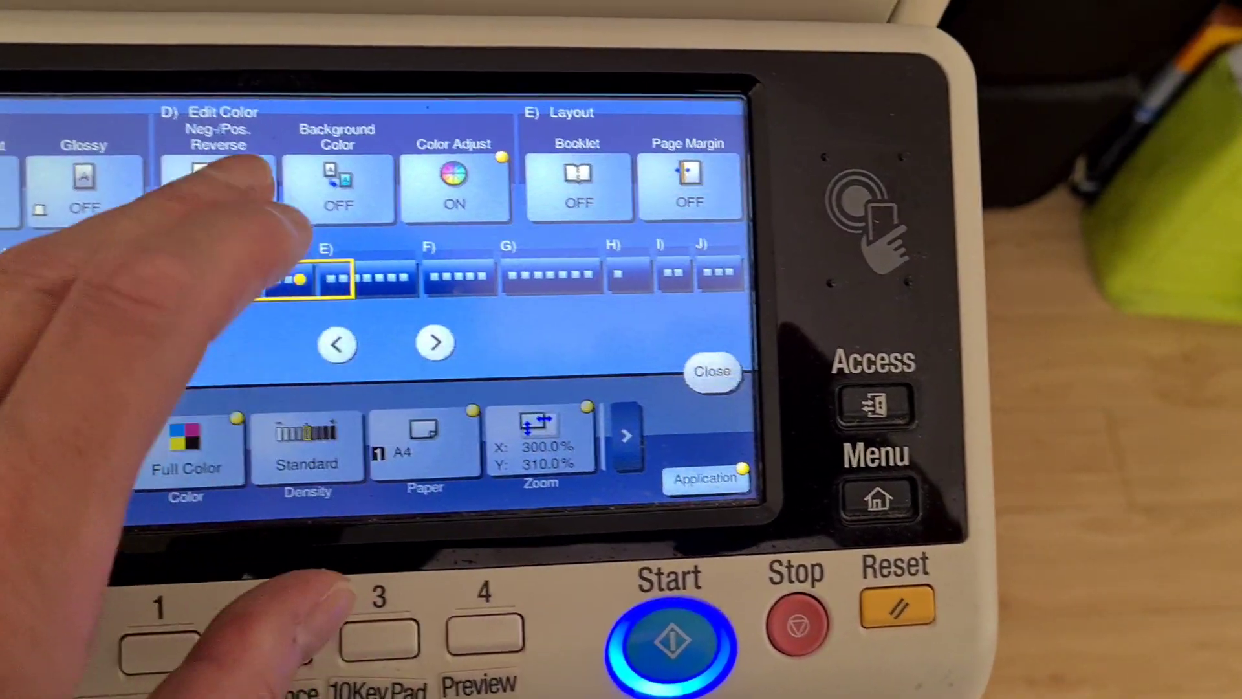
Turn Background Color on with Brown selected and confirm
click(180, 185)
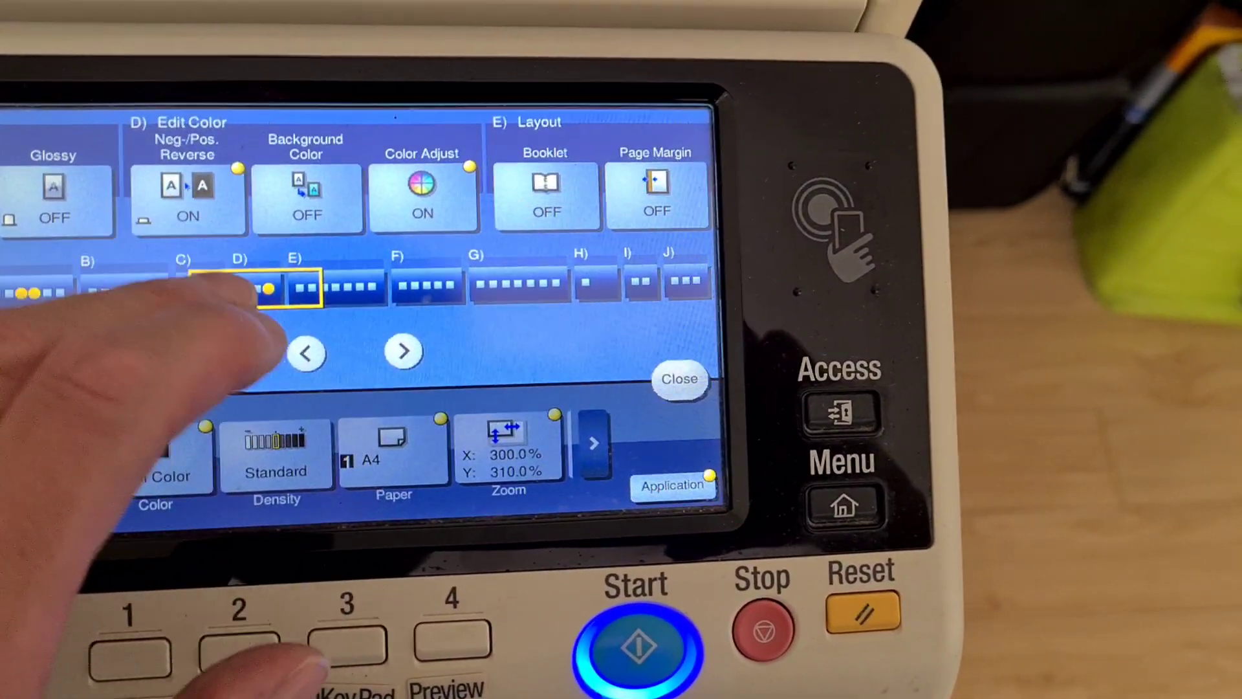
click(301, 195)
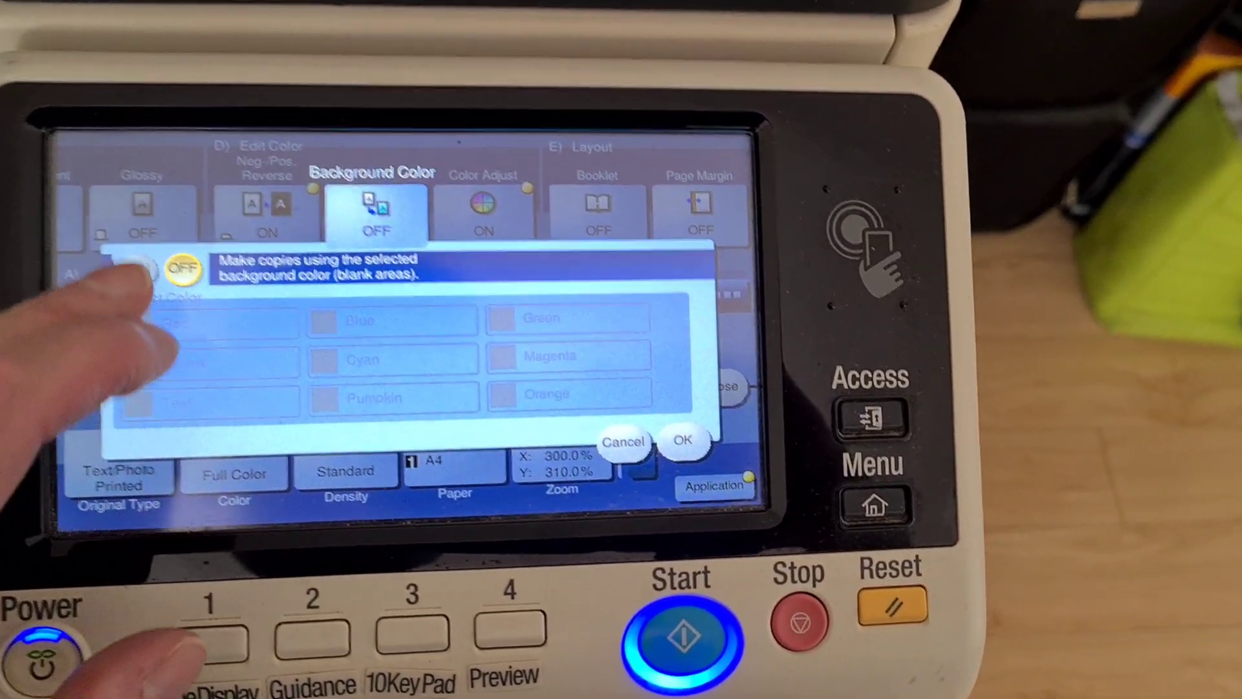
click(138, 268)
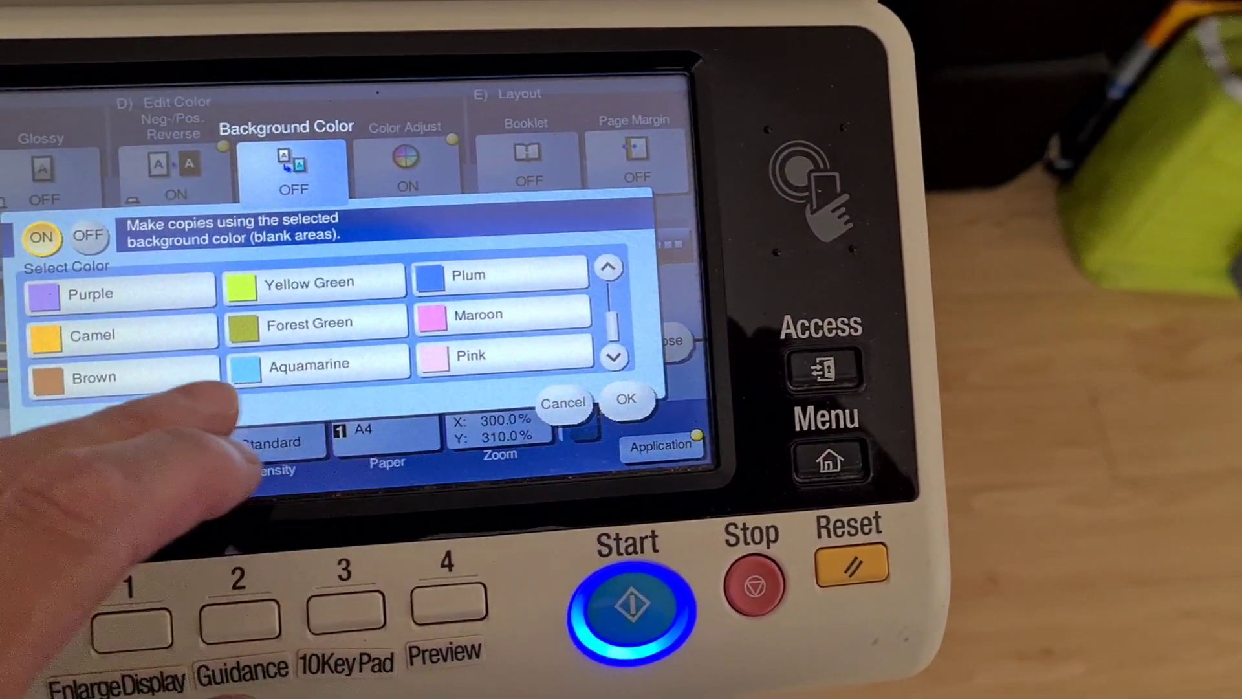
click(117, 393)
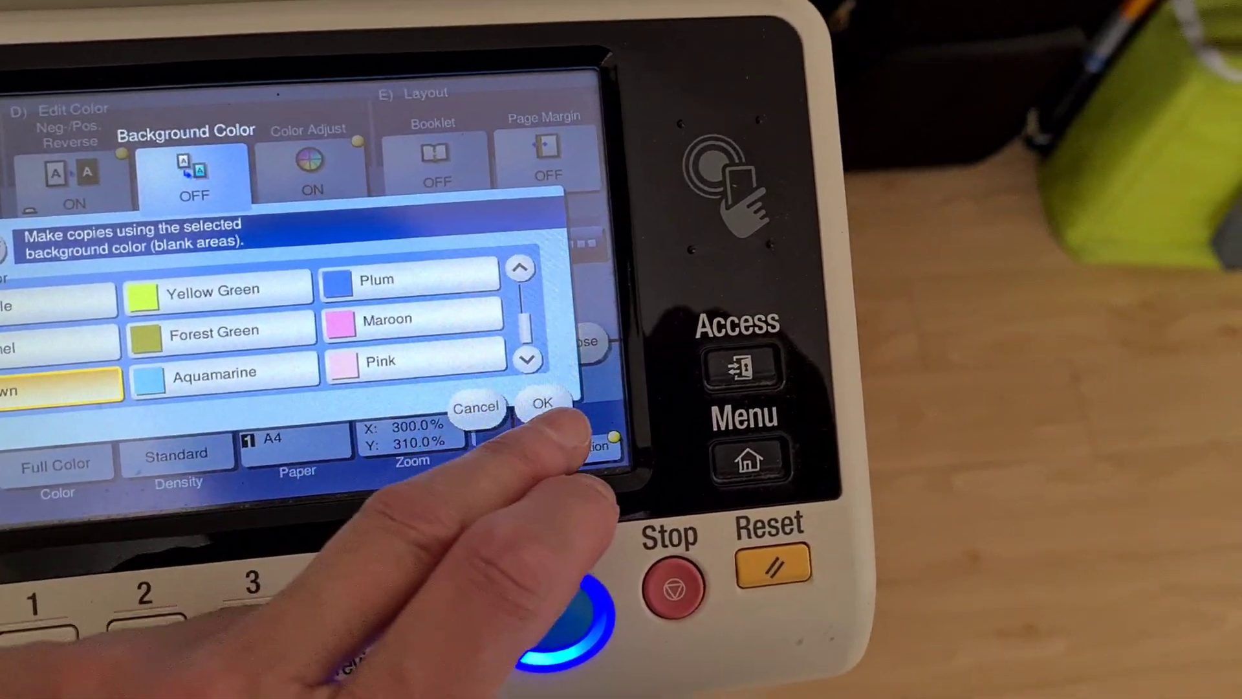
click(542, 404)
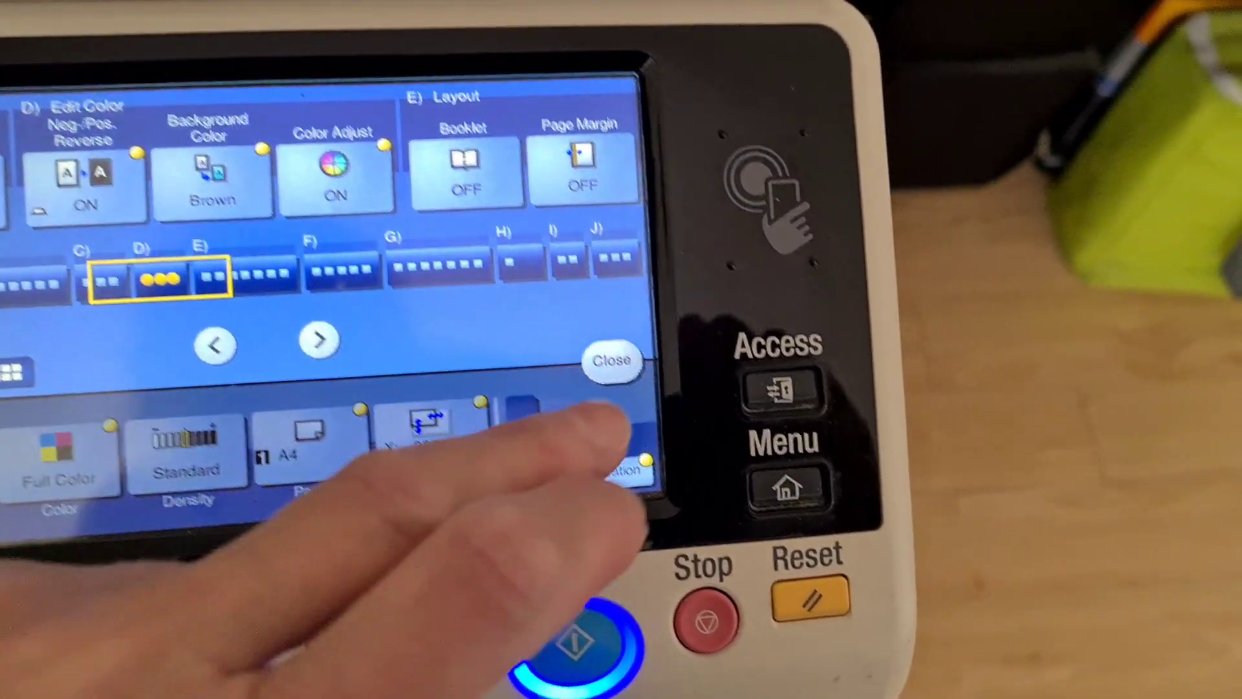
Change the manual Y zoom to 290%, keeping X at 300%, and apply it
click(679, 394)
click(335, 467)
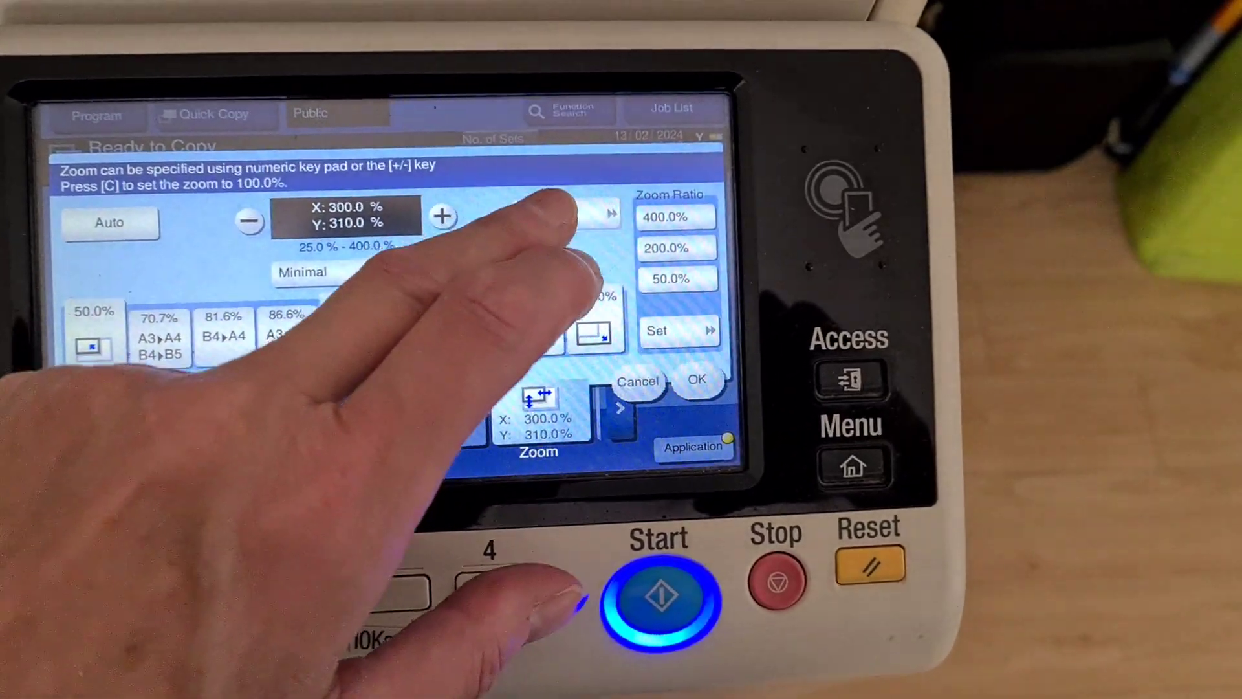
click(556, 206)
click(408, 357)
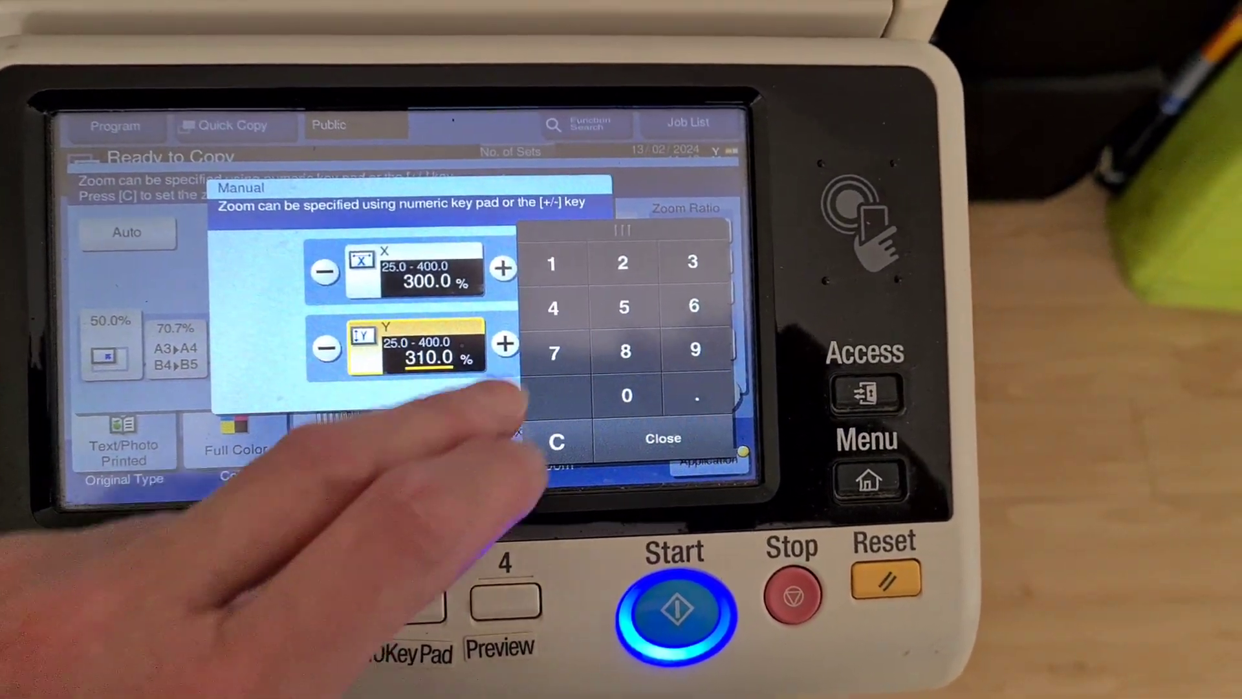
click(633, 267)
text(2)
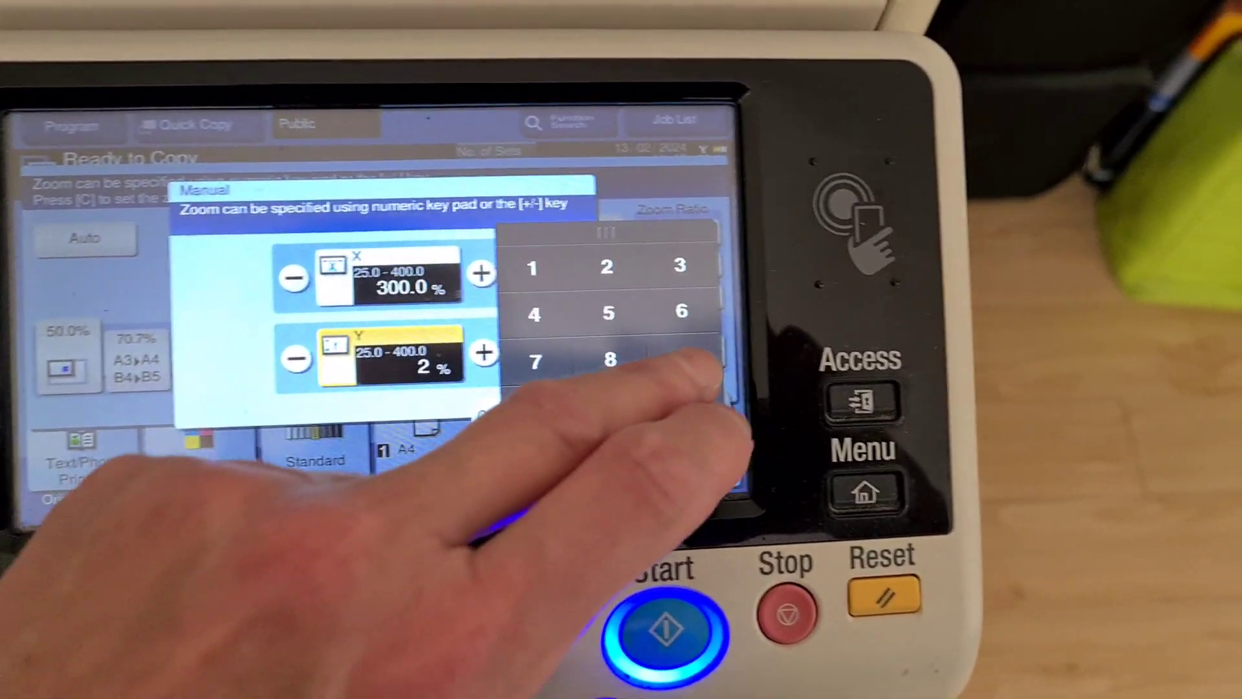
click(709, 365)
text(90)
click(640, 412)
click(607, 437)
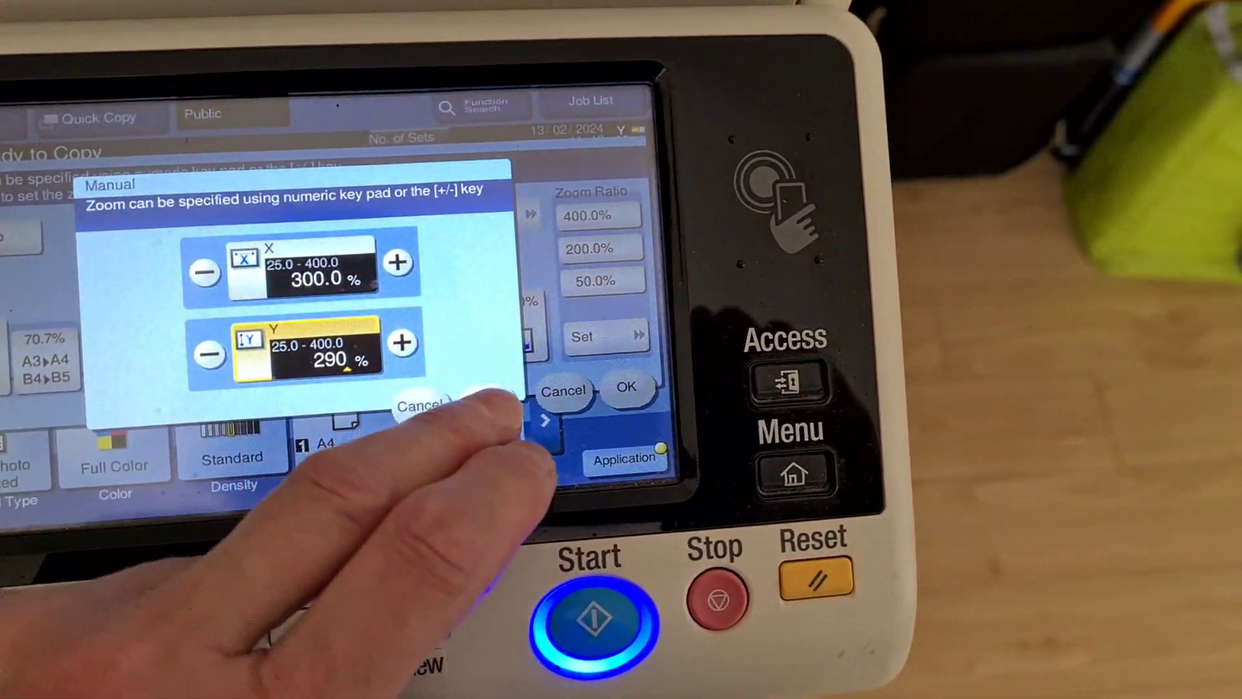
click(631, 388)
click(602, 403)
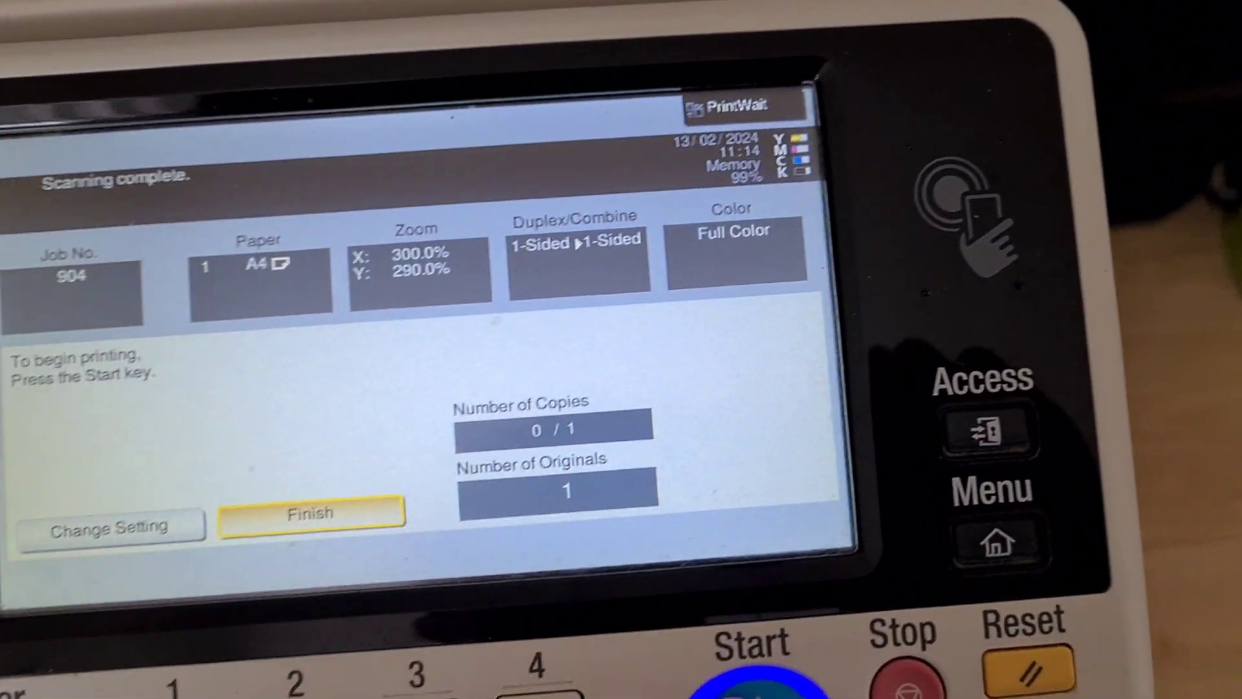
Finish scanning and start printing the 300% × 290% copy
click(165, 652)
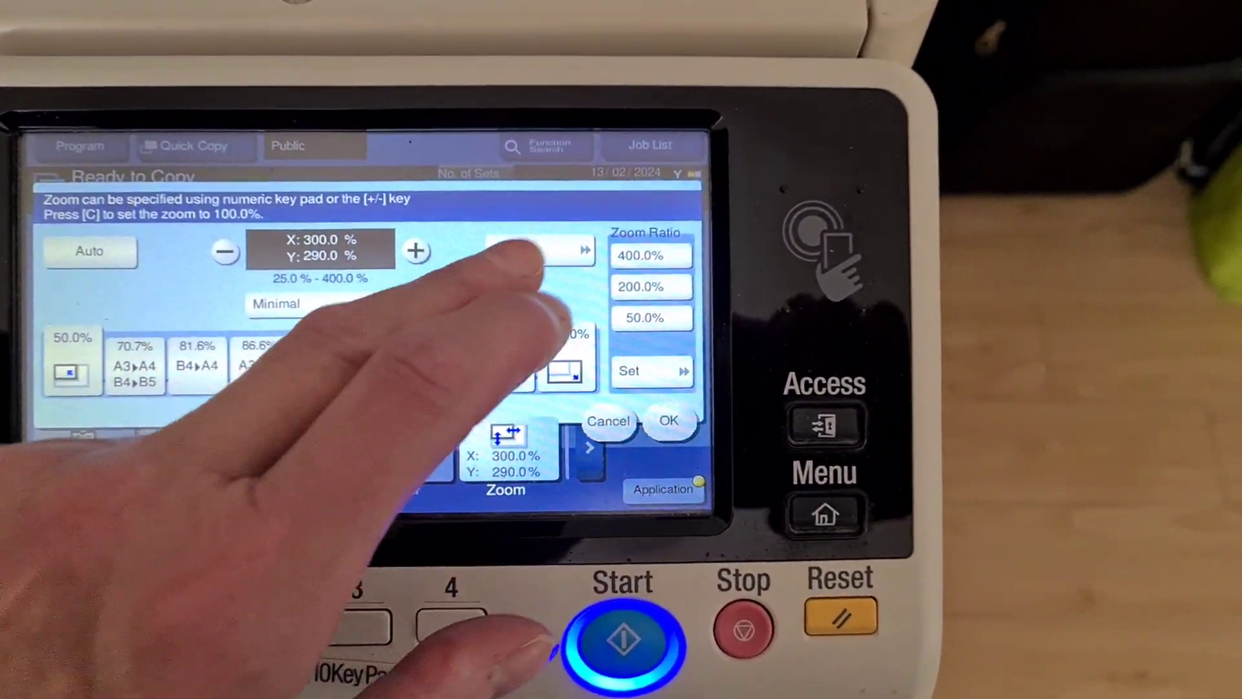
Enter 315% for the manual X zoom, keep Y at 290%, and close the zoom entry
click(525, 254)
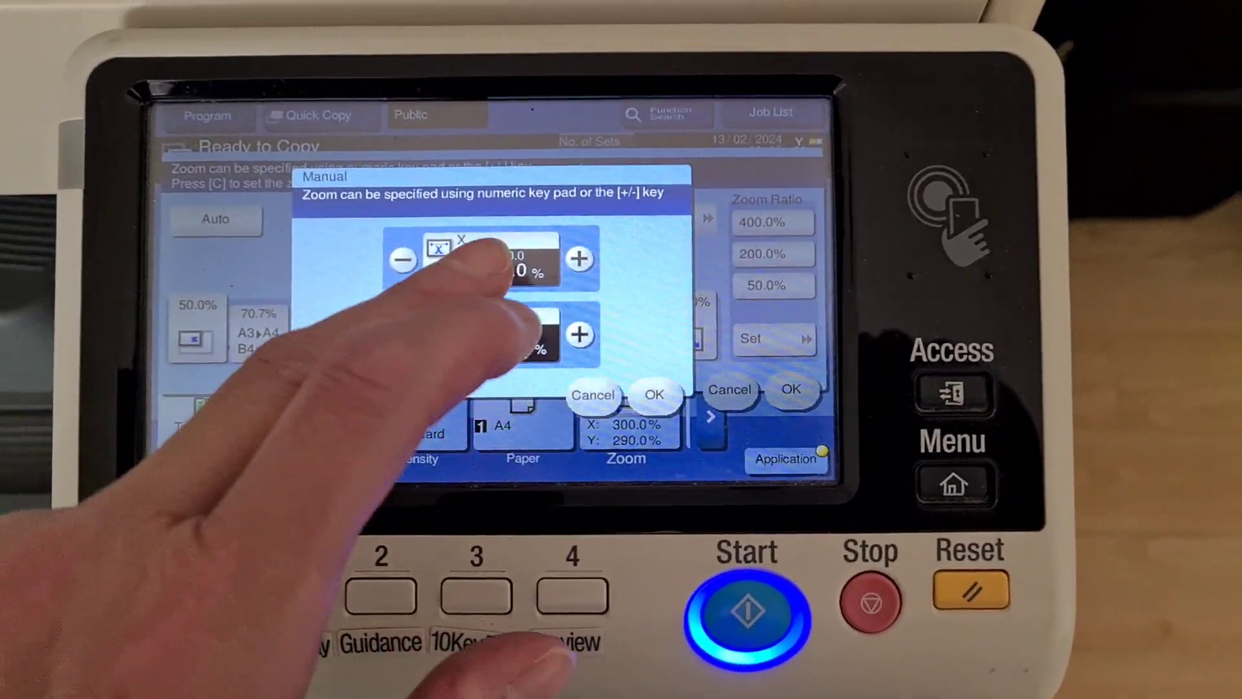
click(524, 279)
text(315)
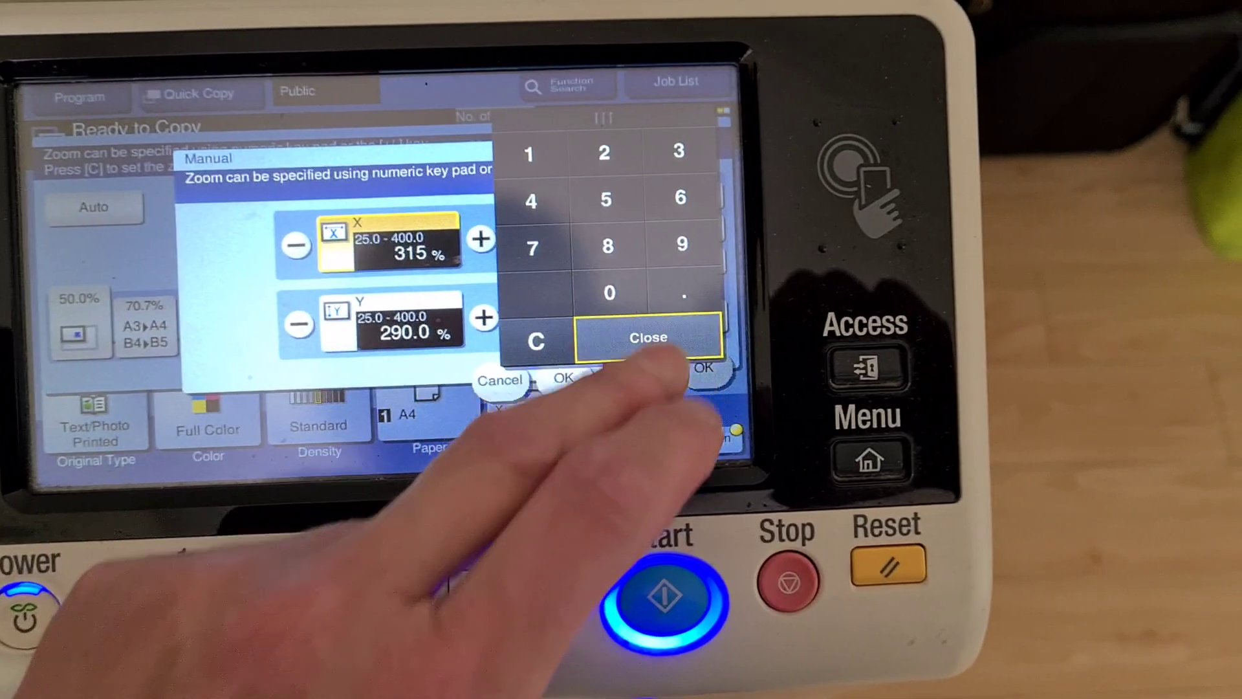
click(650, 336)
click(693, 364)
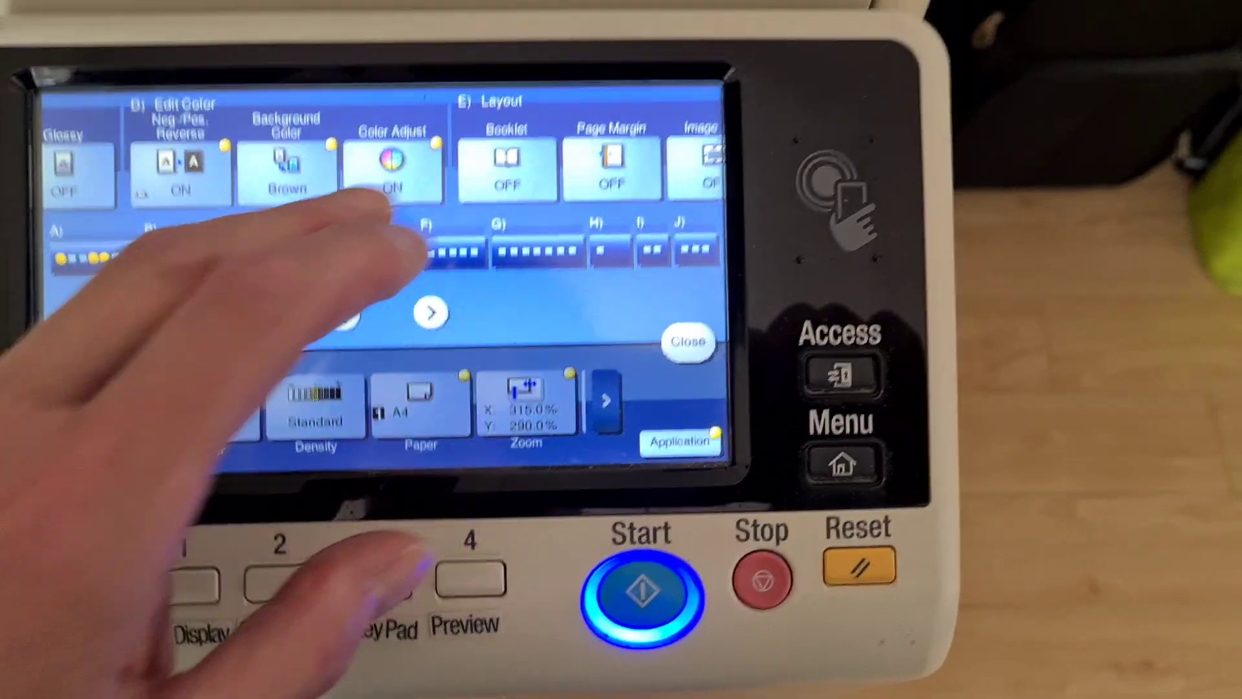
Check the Hue setting in Color Adjust without changing it, then close color adjustments
click(551, 141)
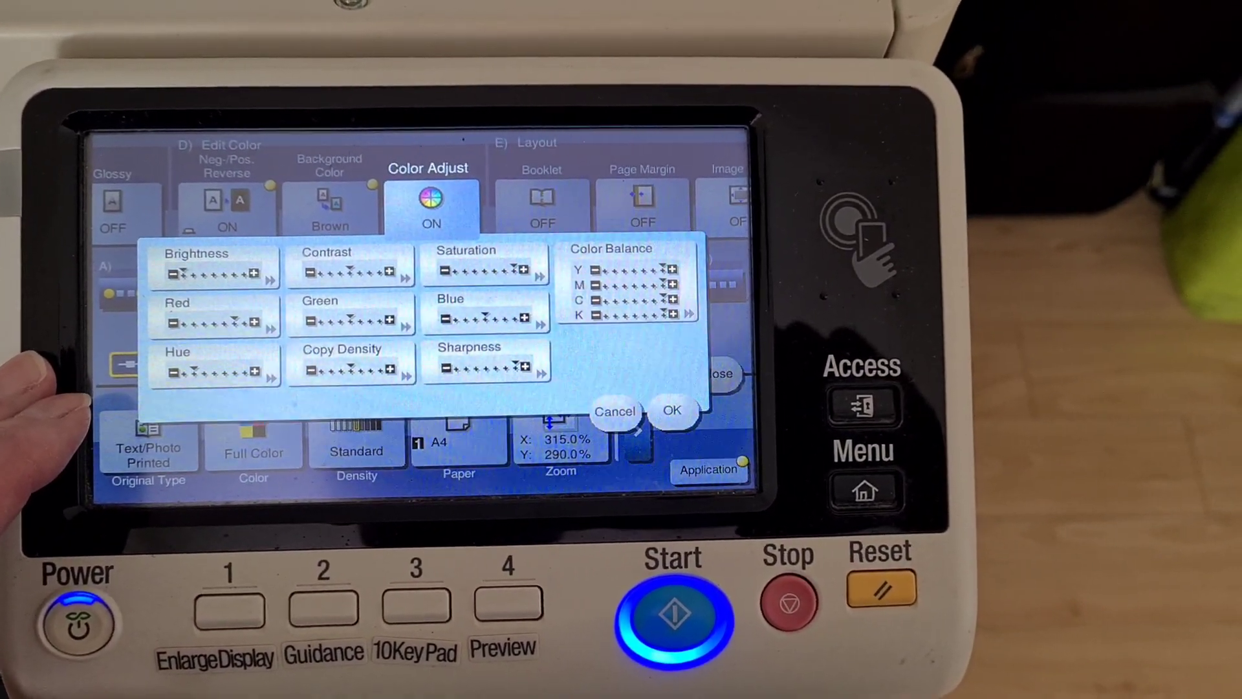
click(179, 354)
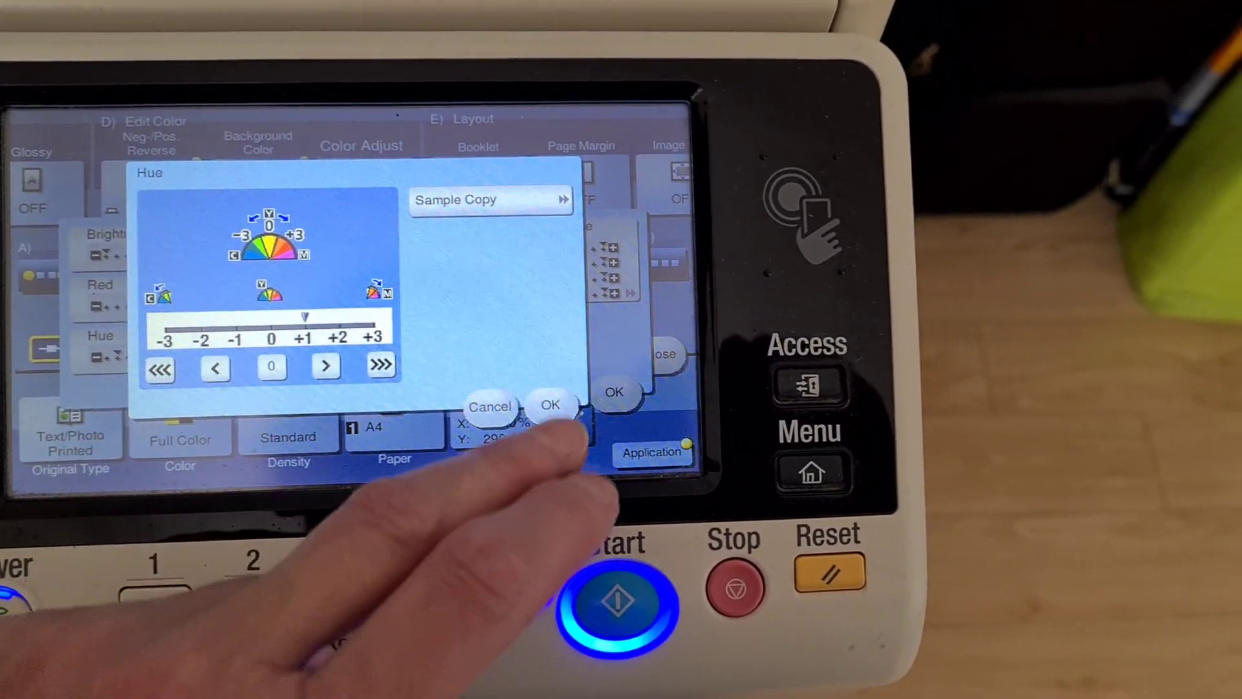
click(618, 399)
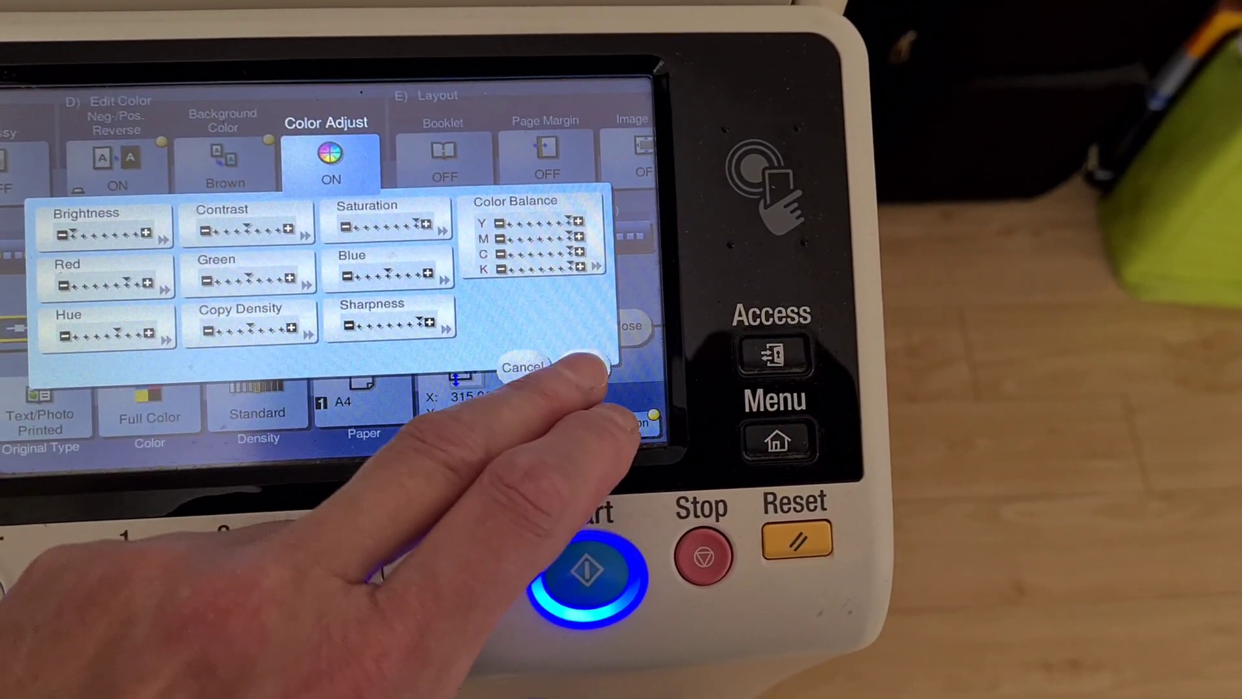
click(582, 367)
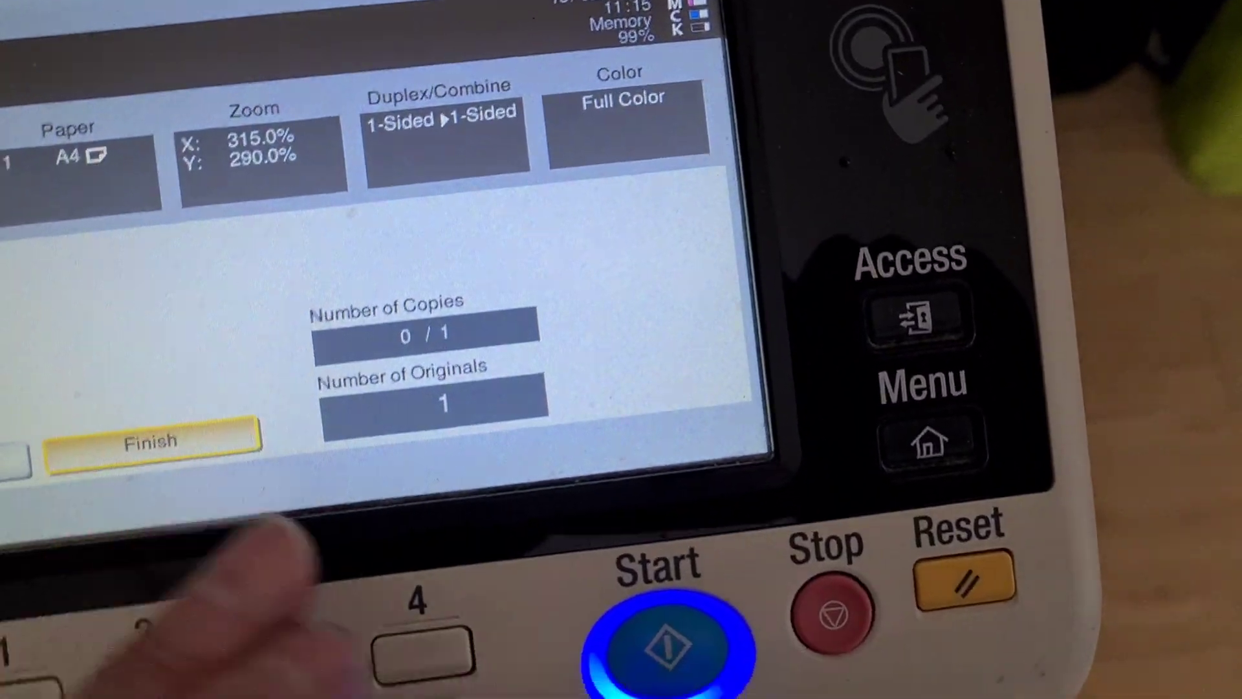
Finish scanning and begin printing the 315% × 290% copy
click(723, 616)
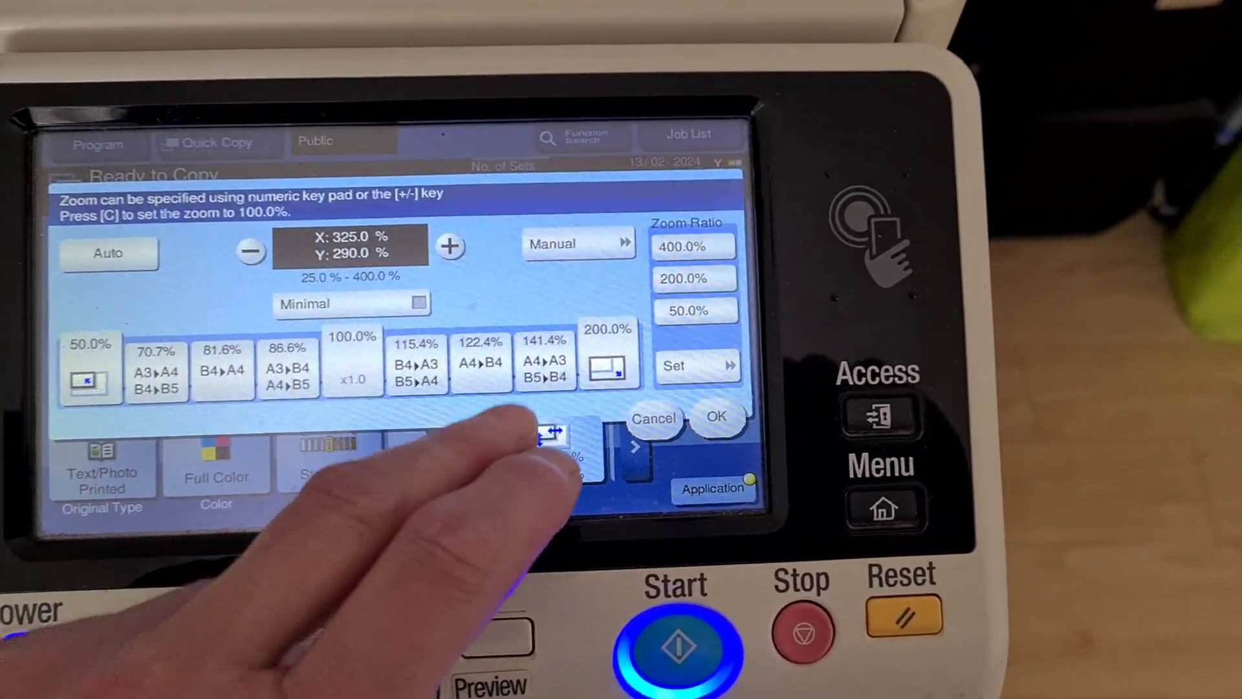
Choose the 141.4% A4>A3 zoom preset and confirm it
click(545, 362)
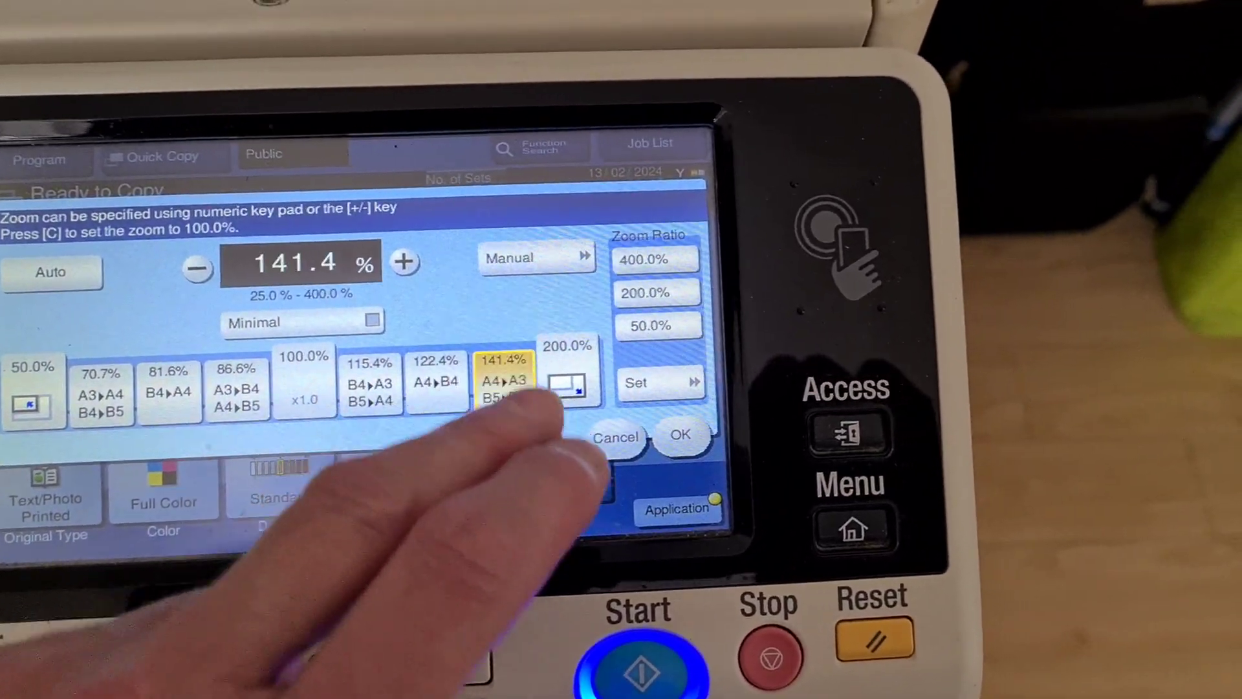
click(716, 417)
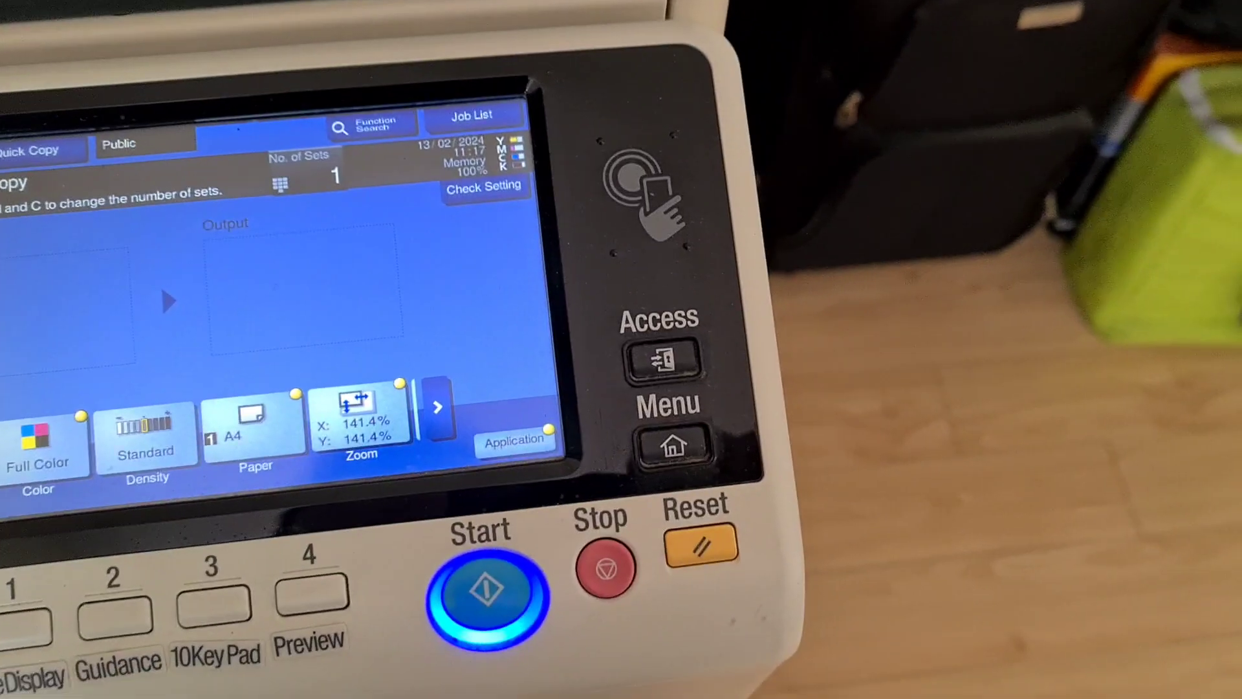
Turn Background Color OFF under Application settings and start scanning the original at 141.4%
click(490, 616)
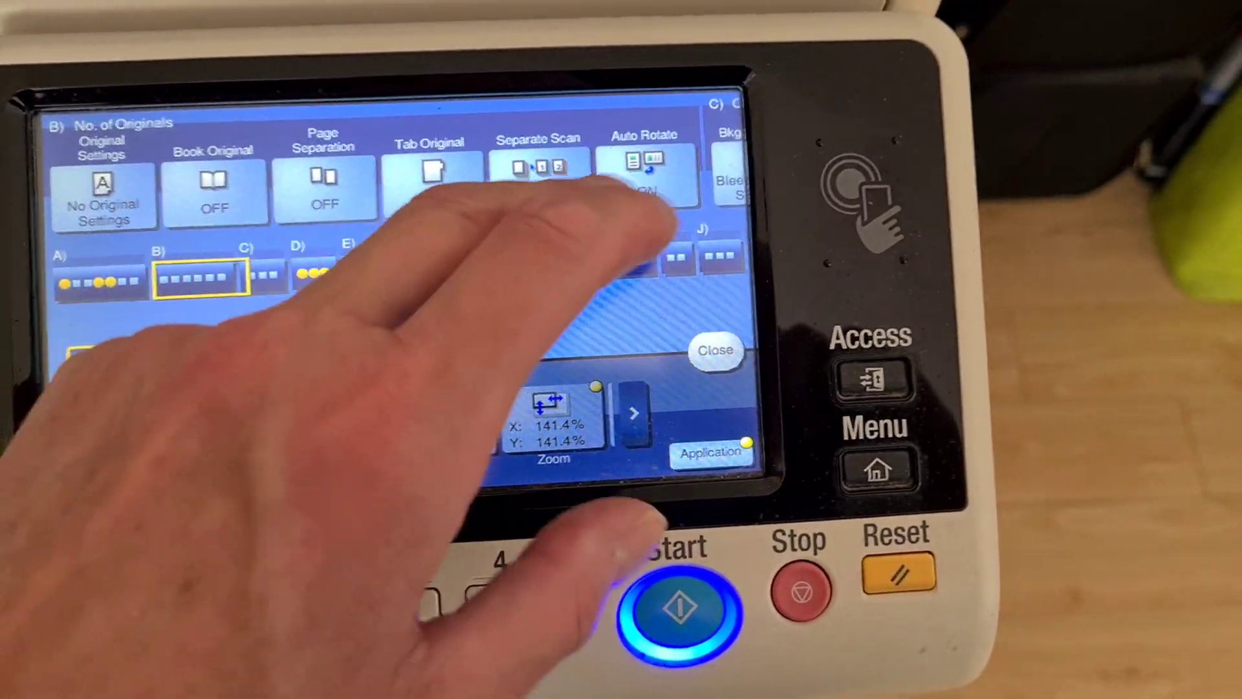
click(277, 262)
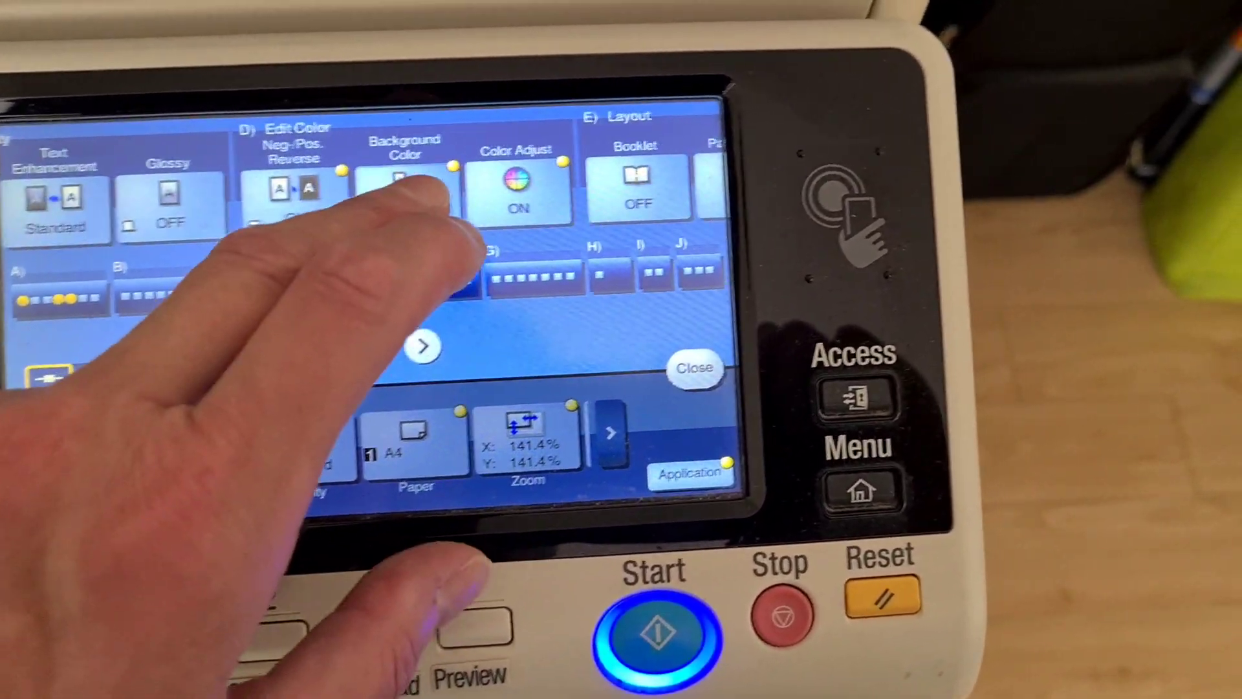
click(398, 185)
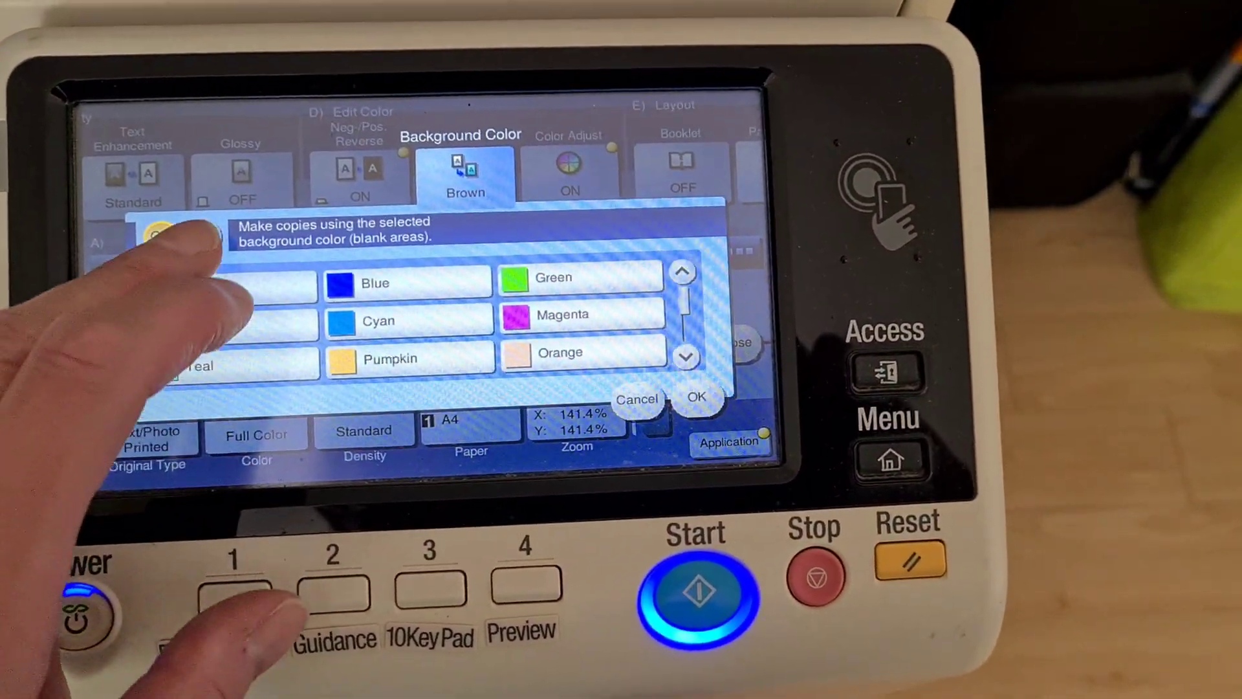
click(231, 241)
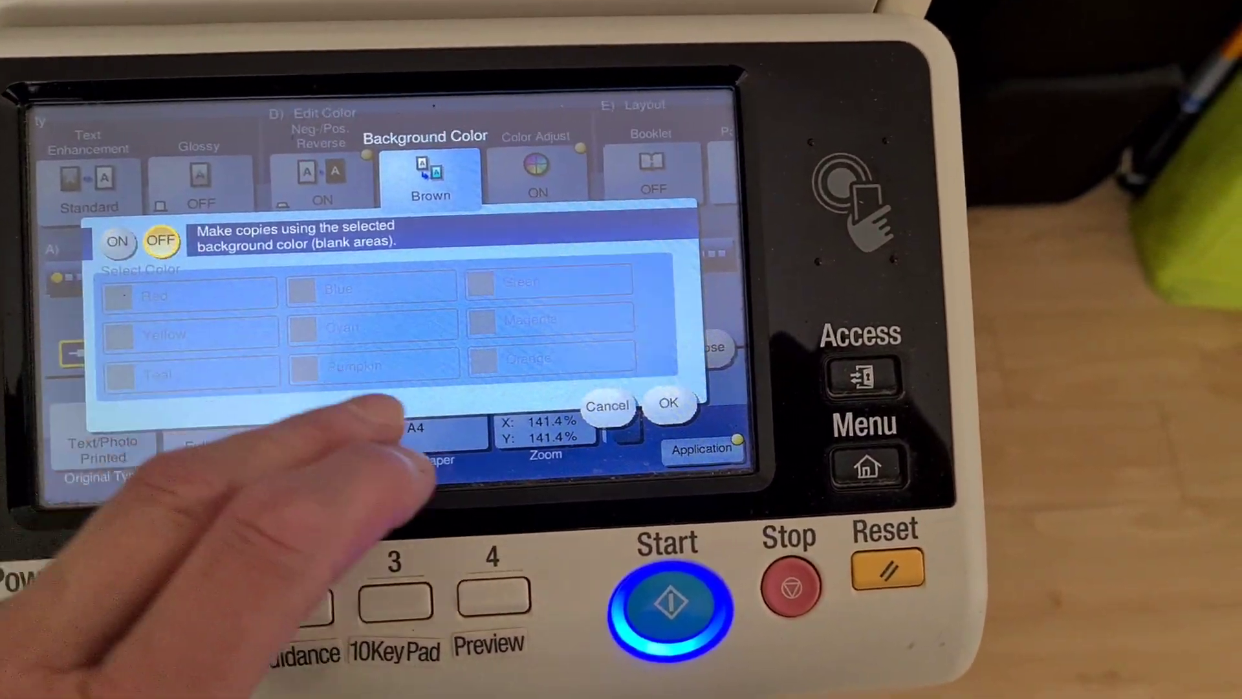
click(711, 398)
click(606, 335)
click(582, 600)
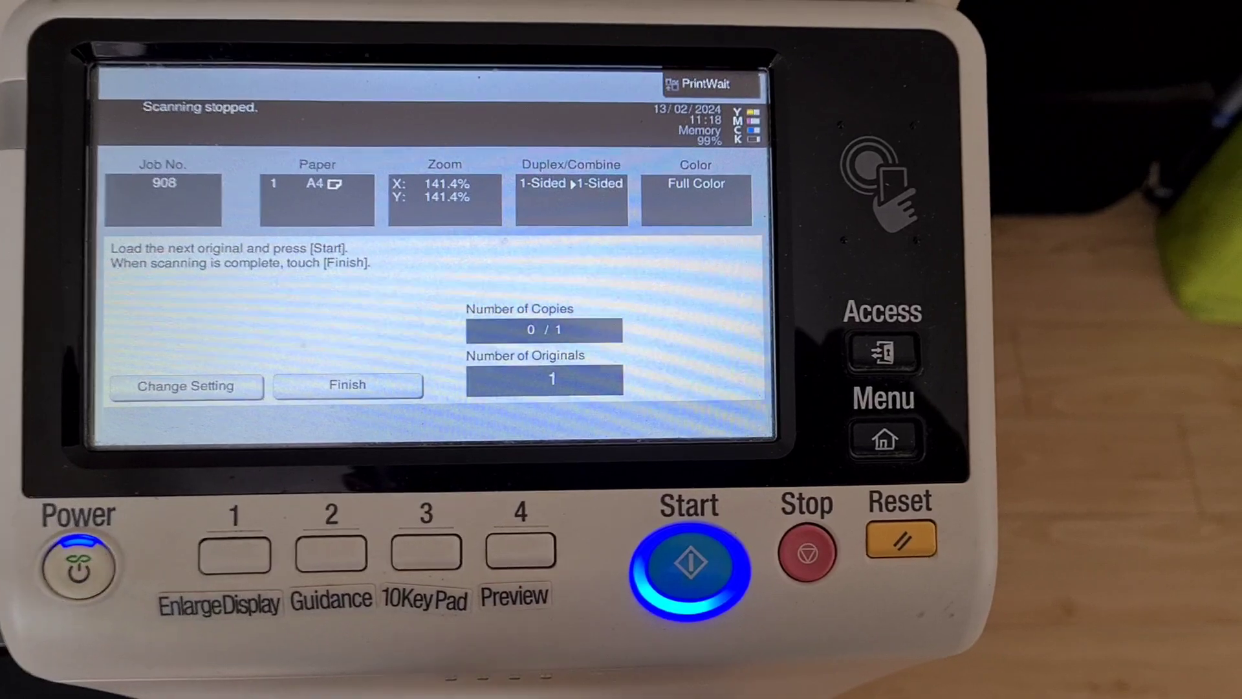
Finish scanning the original and print the 141.4% full-colour copies
click(348, 385)
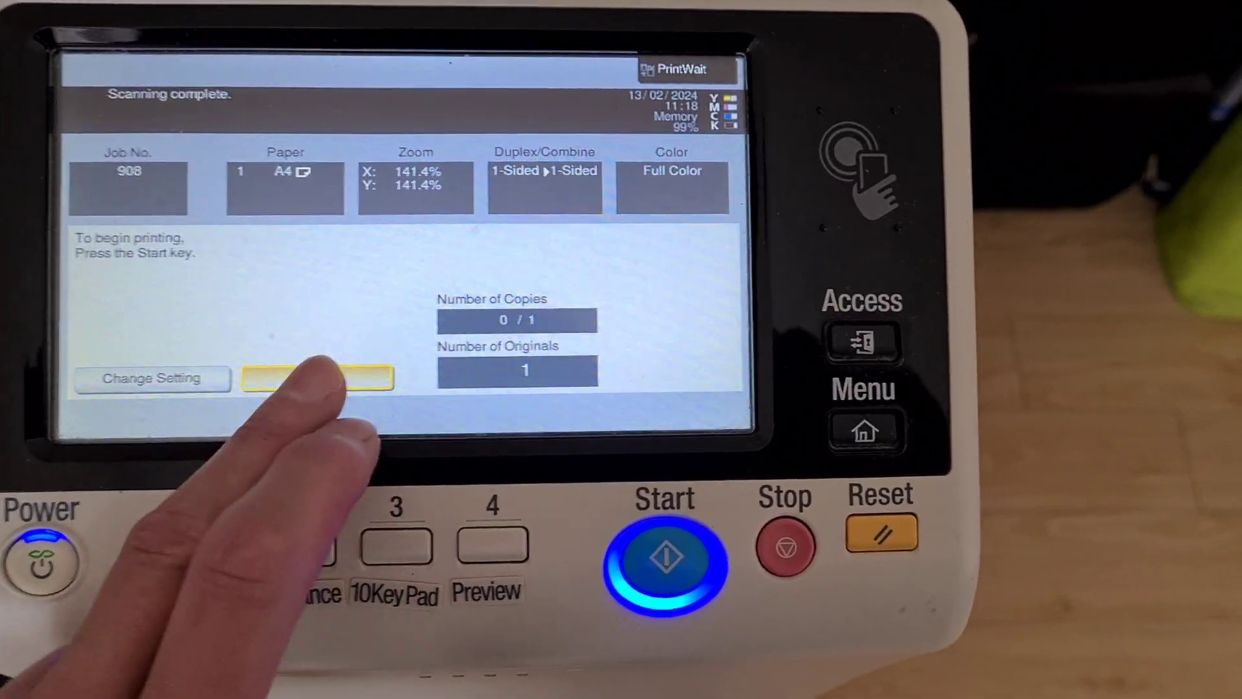
click(673, 550)
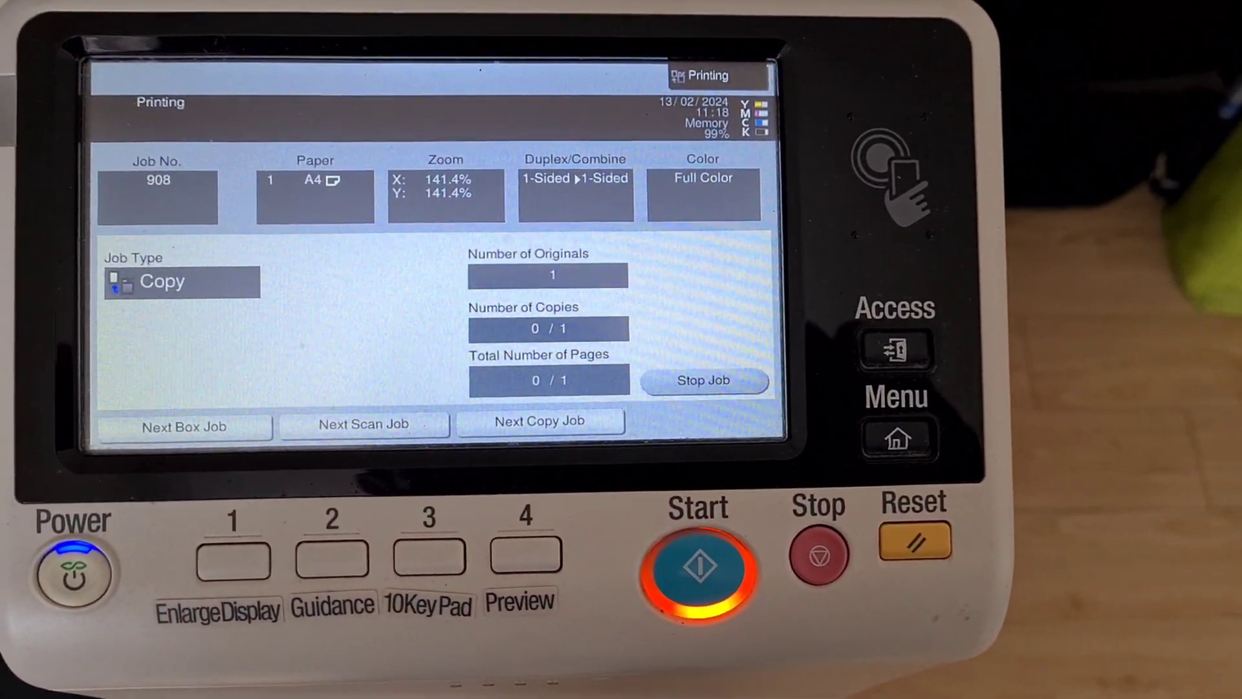